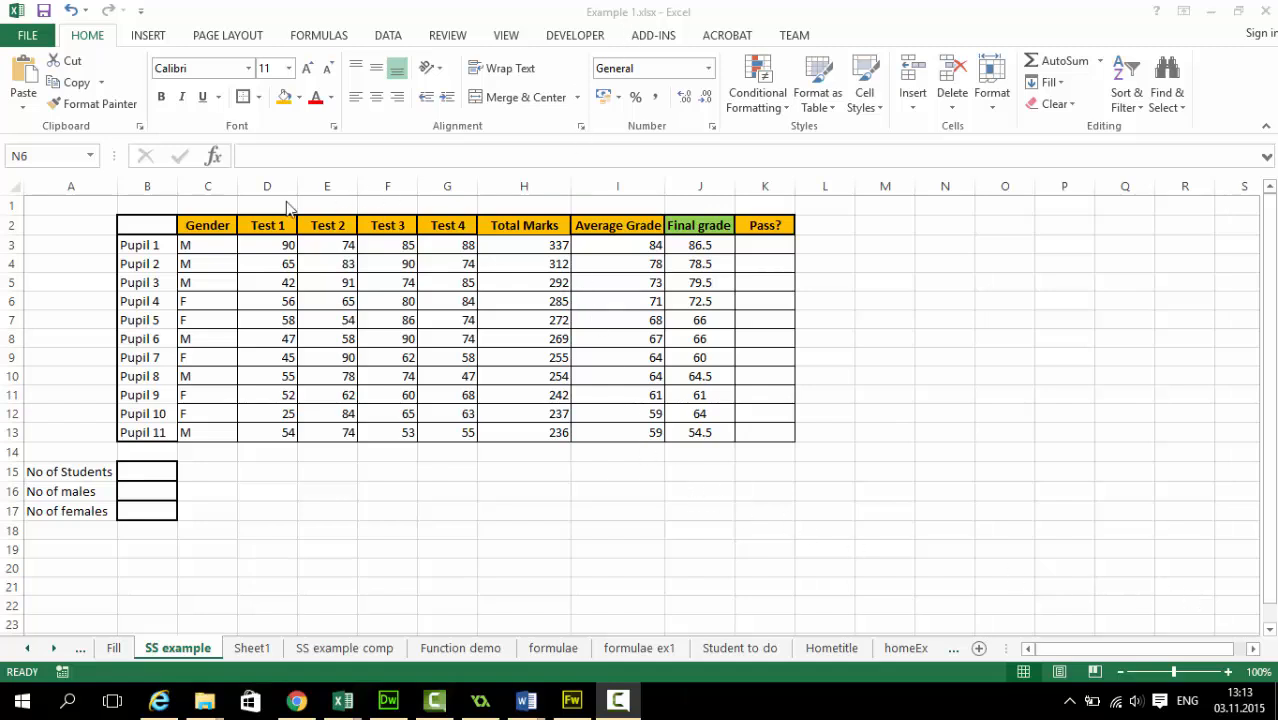
# Examine the Gender and Pass? columns and the empty cells for the number of students, males and females
pyautogui.click(208, 226)
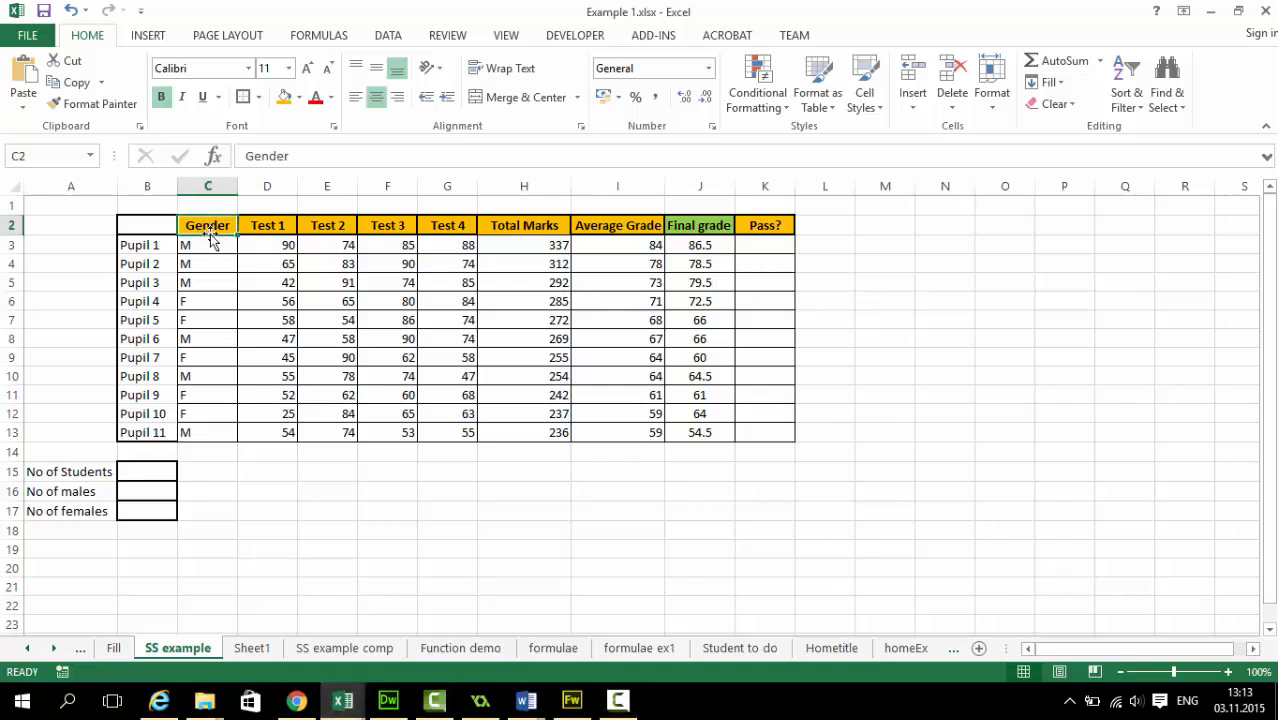
pyautogui.click(208, 244)
pyautogui.click(207, 300)
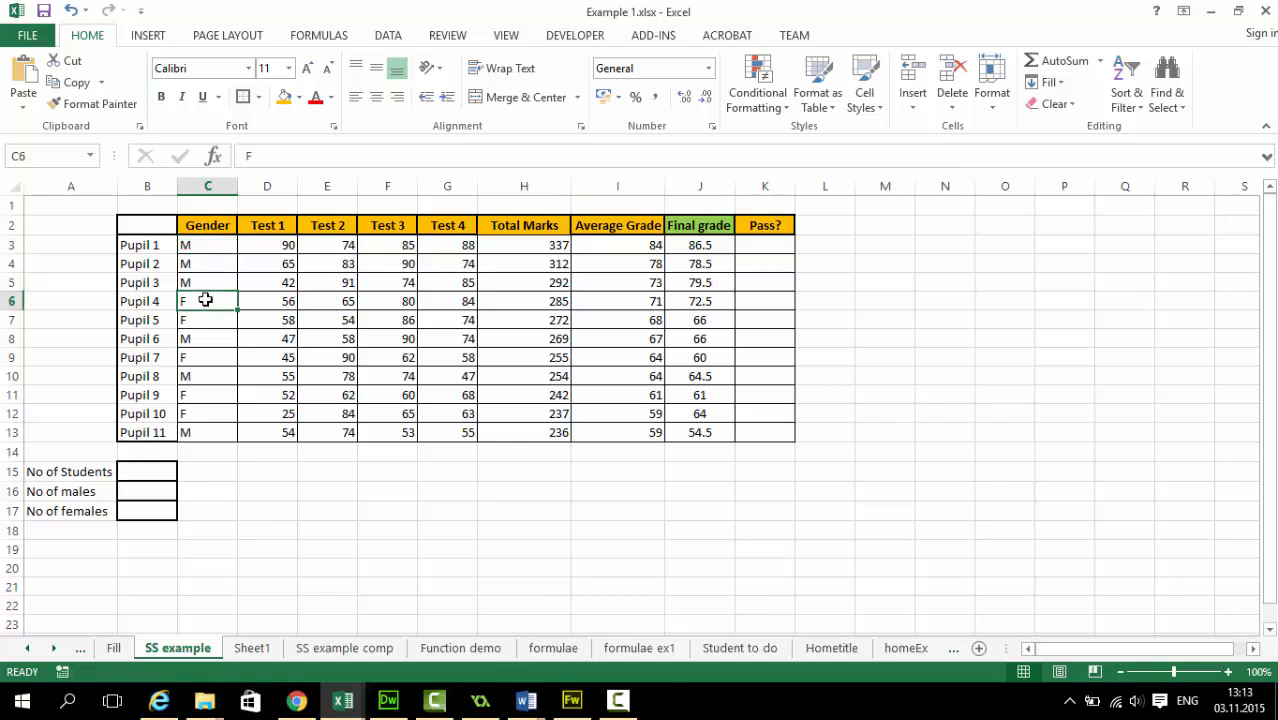
pyautogui.click(757, 226)
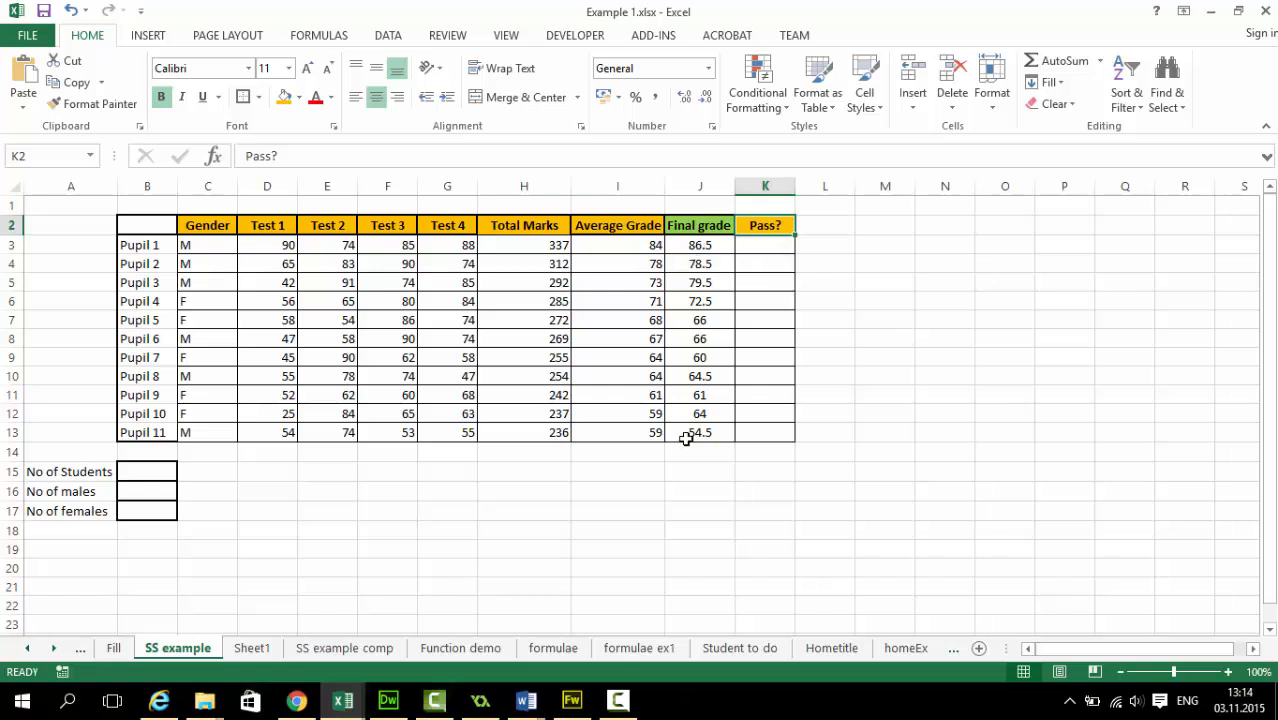
pyautogui.click(150, 471)
pyautogui.click(150, 491)
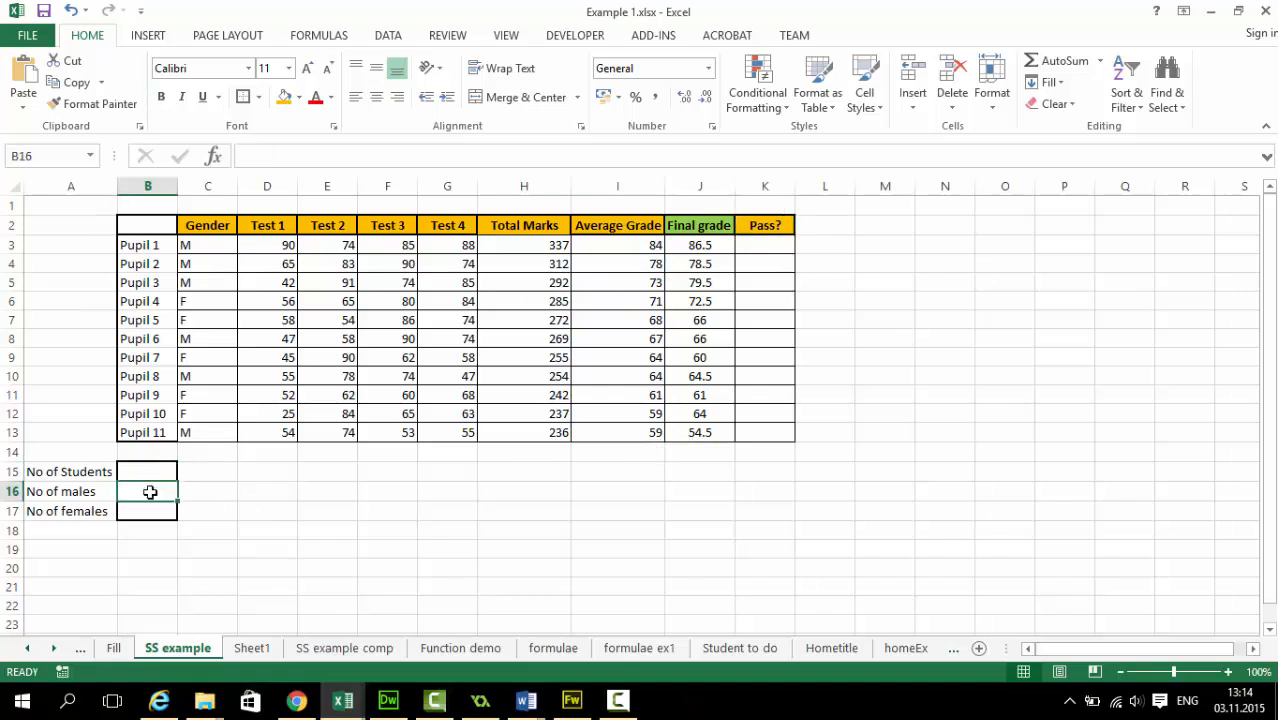
pyautogui.click(148, 512)
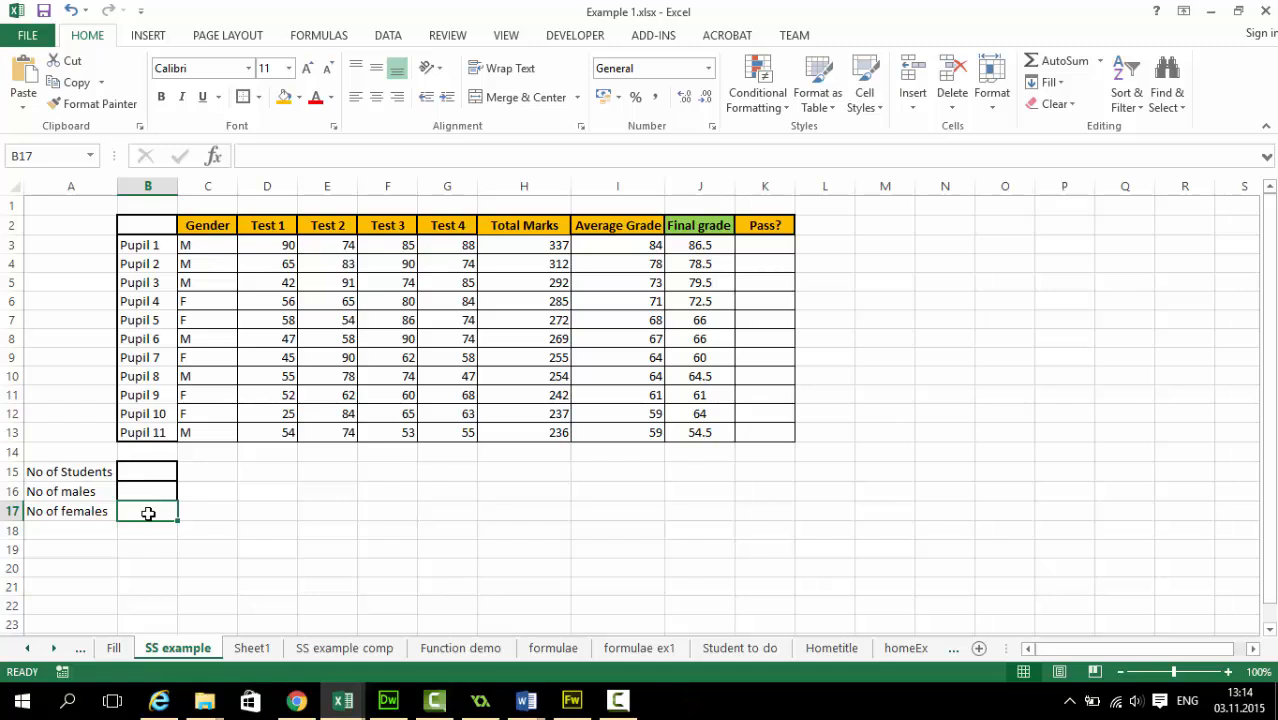
# Search the function library for "if" and insert the IF function in Pupil 1's Pass? cell, K3
pyautogui.click(760, 249)
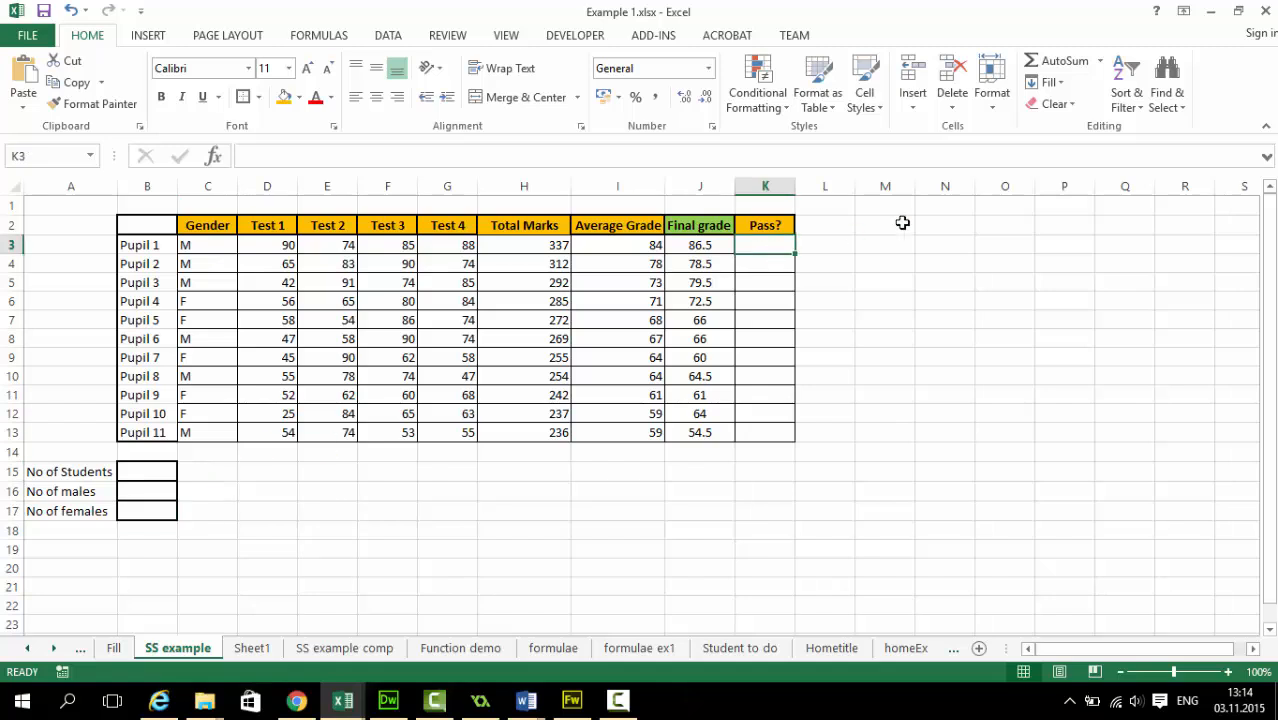
pyautogui.click(1101, 65)
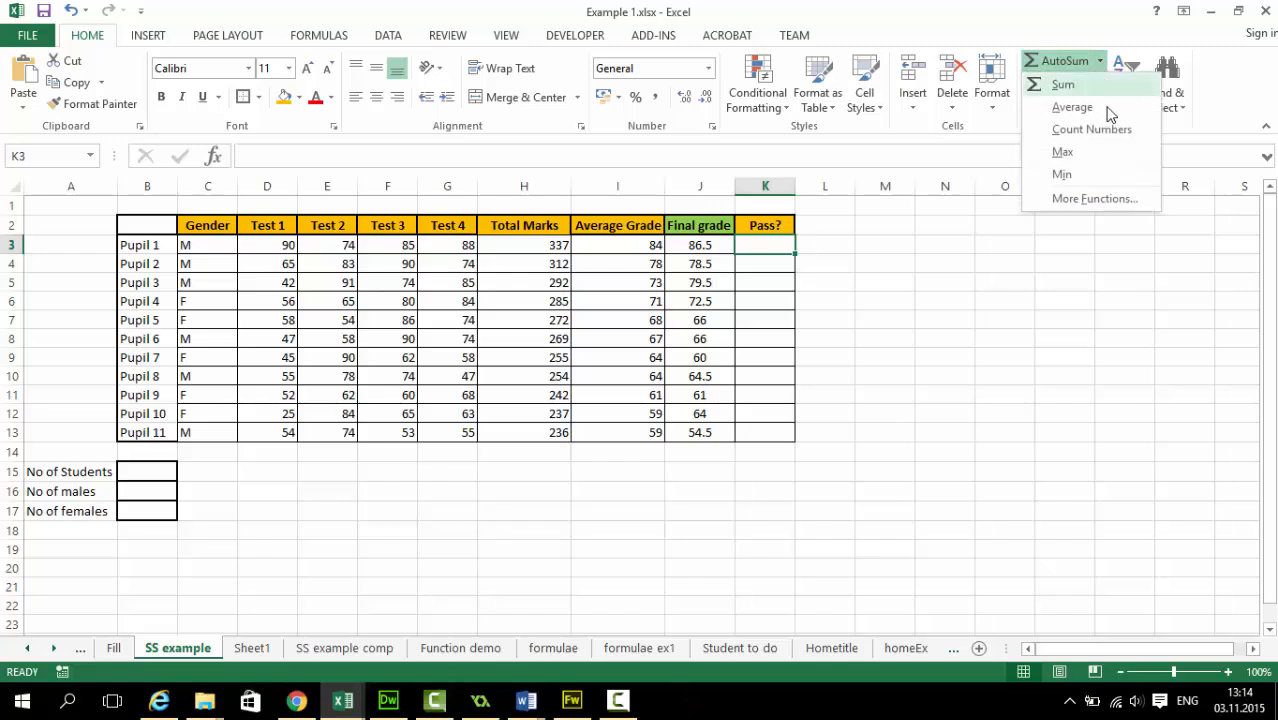
pyautogui.click(1098, 197)
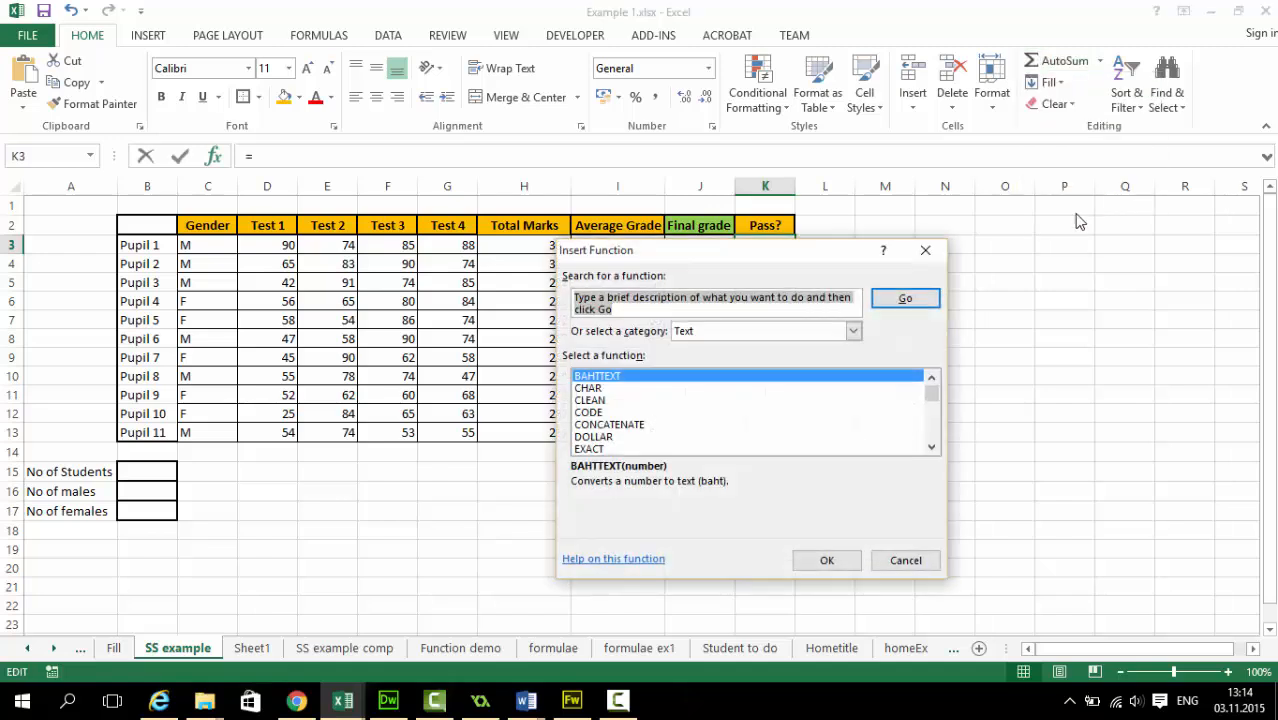
pyautogui.write('if')
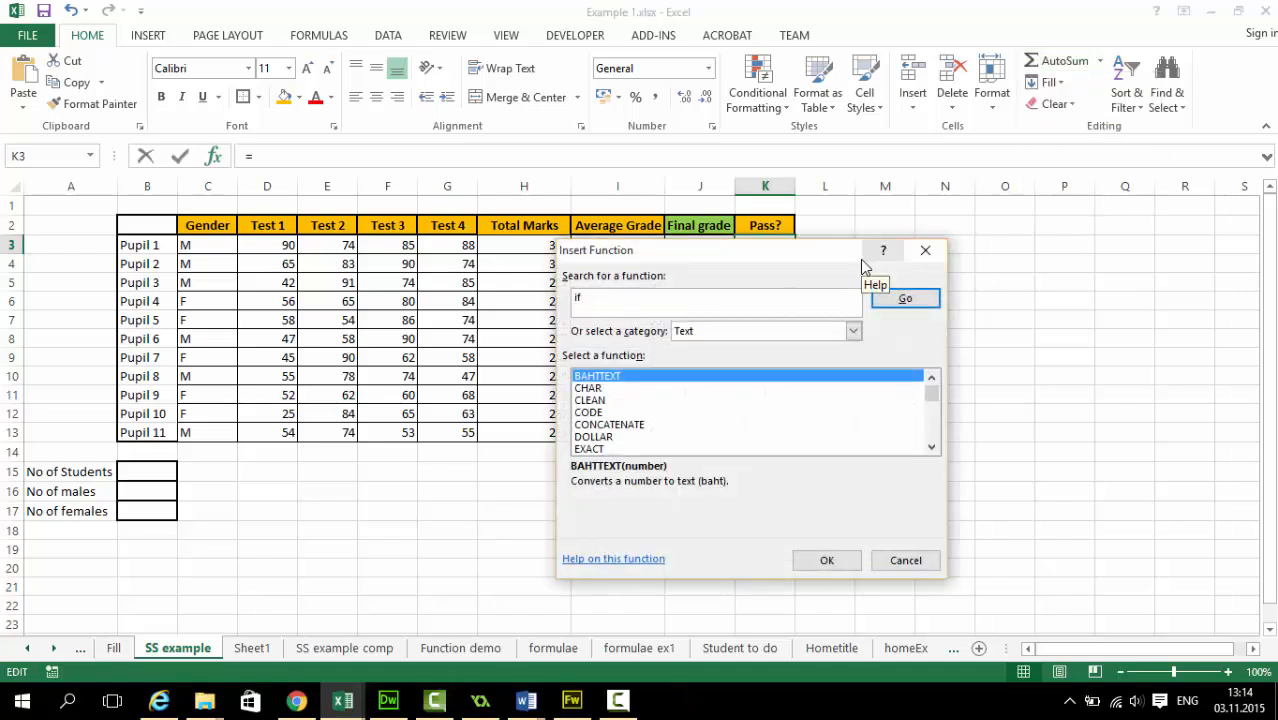
pyautogui.click(904, 299)
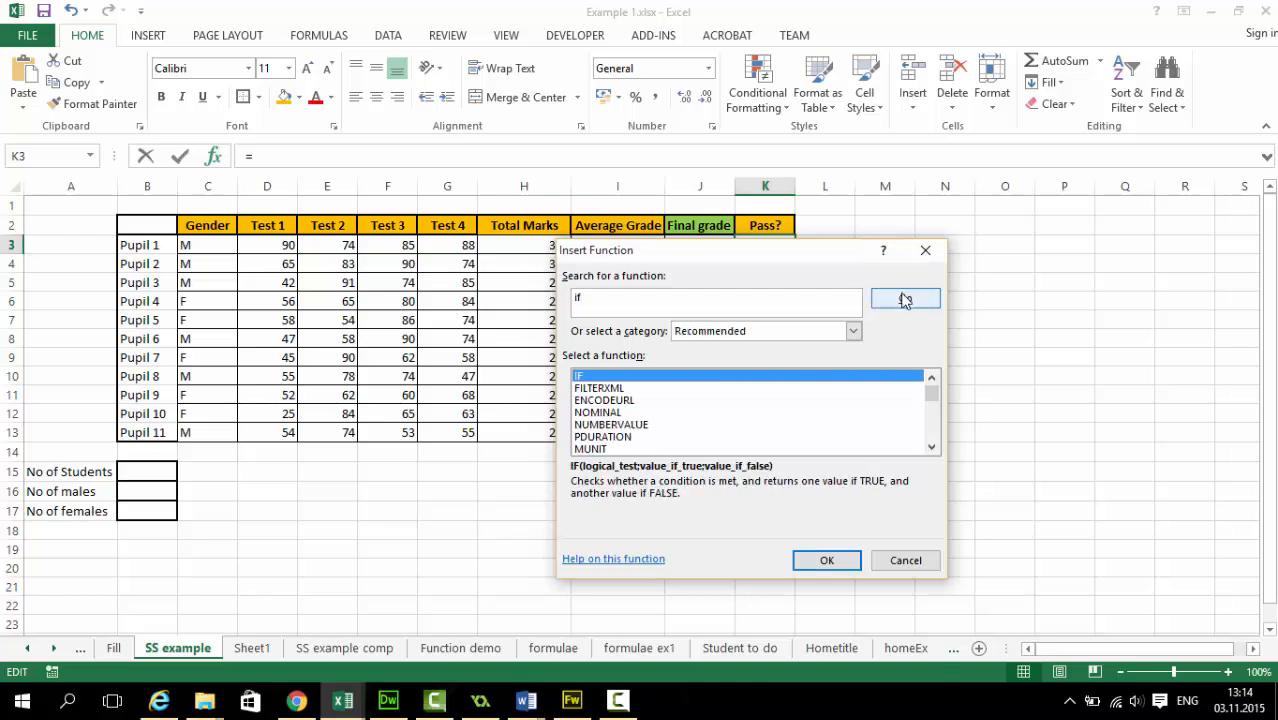
pyautogui.doubleClick(598, 378)
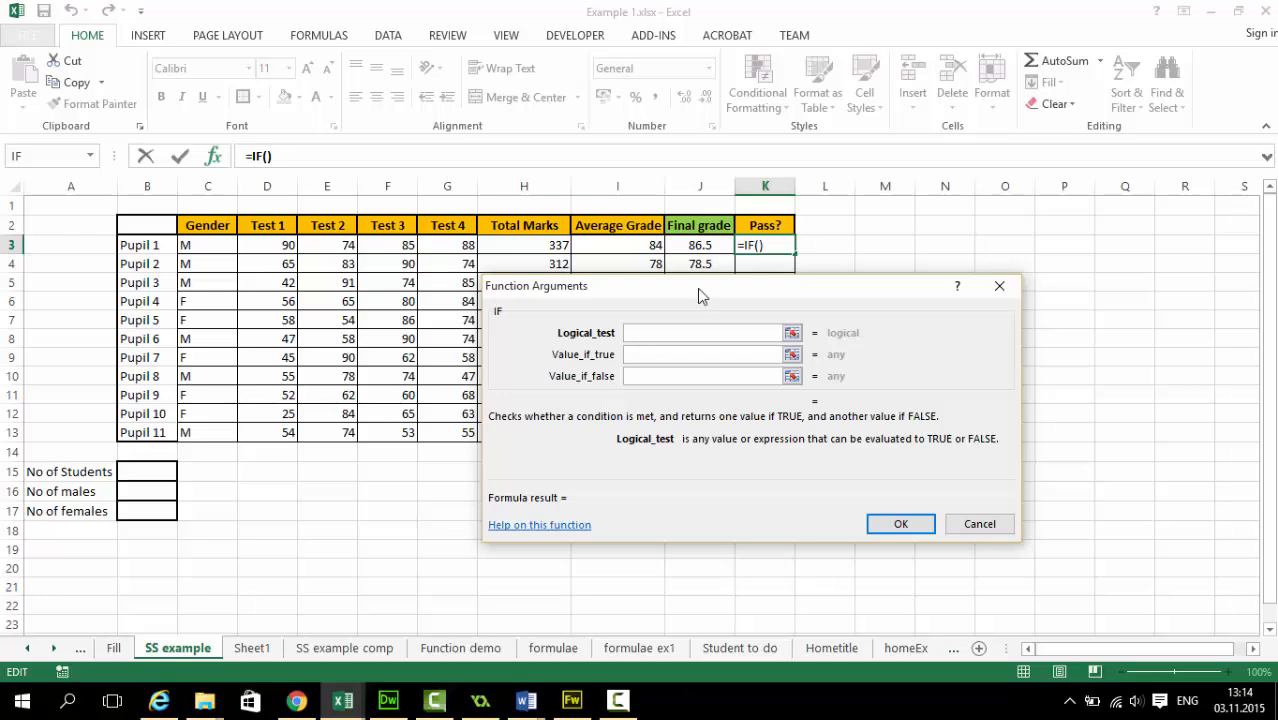
# Set the IF function's logical test to J3>70, referencing Pupil 1's final grade
pyautogui.moveTo(697, 288); pyautogui.dragTo(727, 325)
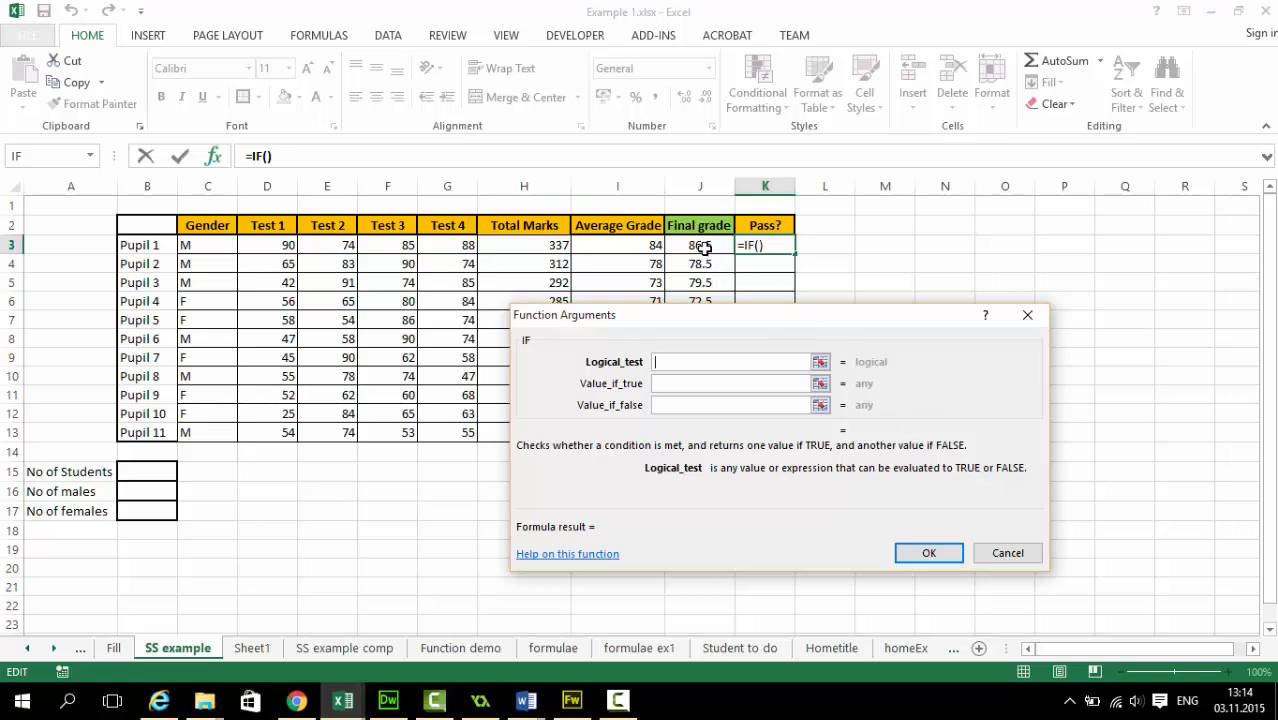
pyautogui.click(820, 362)
pyautogui.click(706, 249)
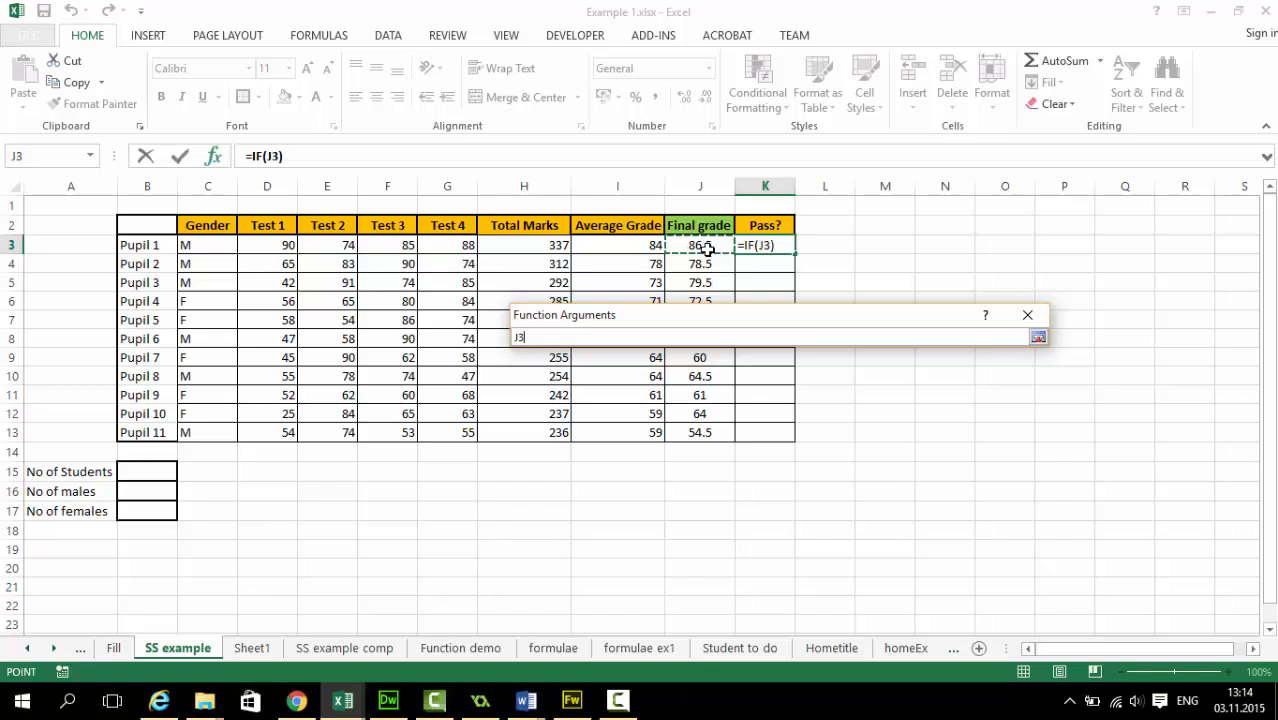
pyautogui.click(1038, 338)
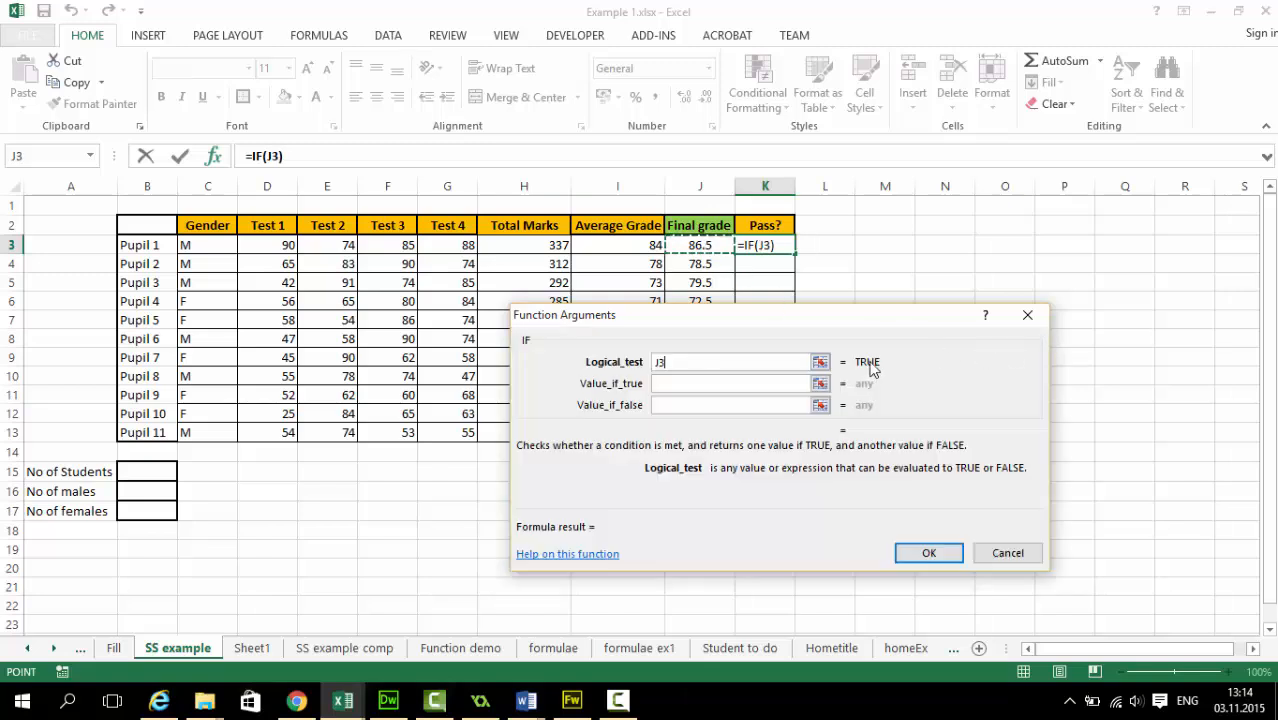
pyautogui.write('>')
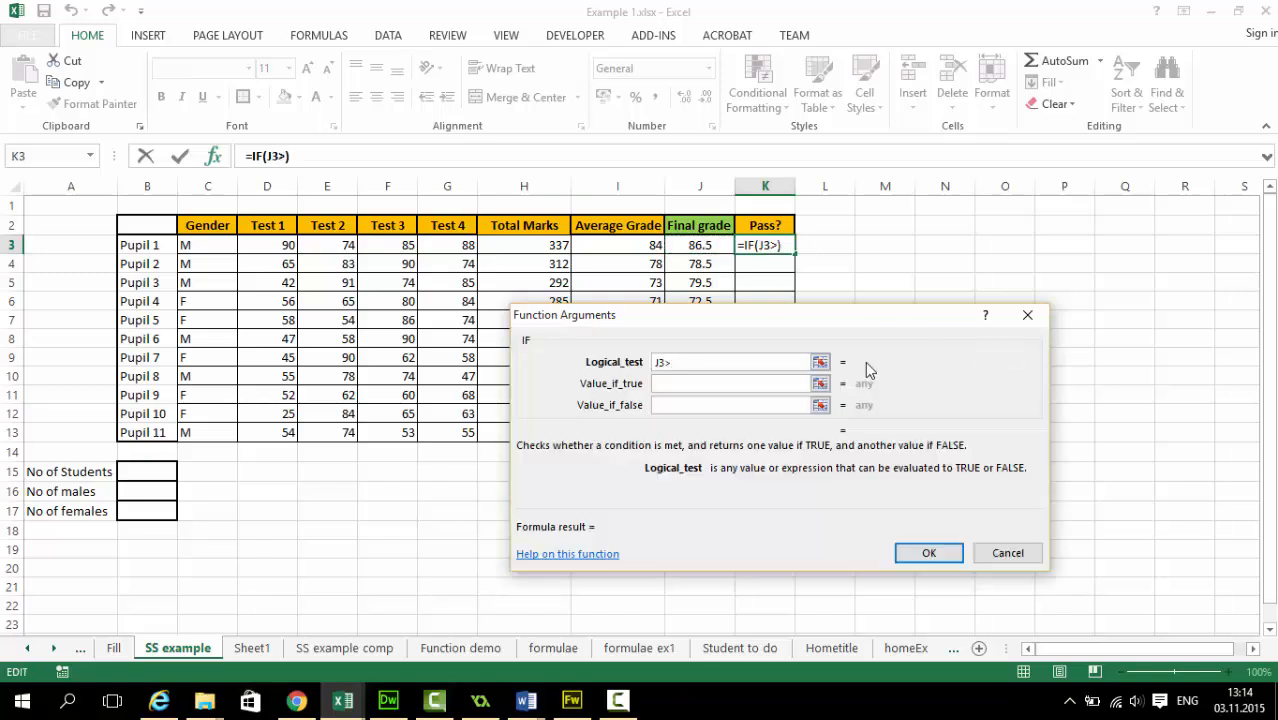
pyautogui.write('70')
# Make the IF function return Passed when true and Failed when false, and confirm the formula
pyautogui.click(718, 386)
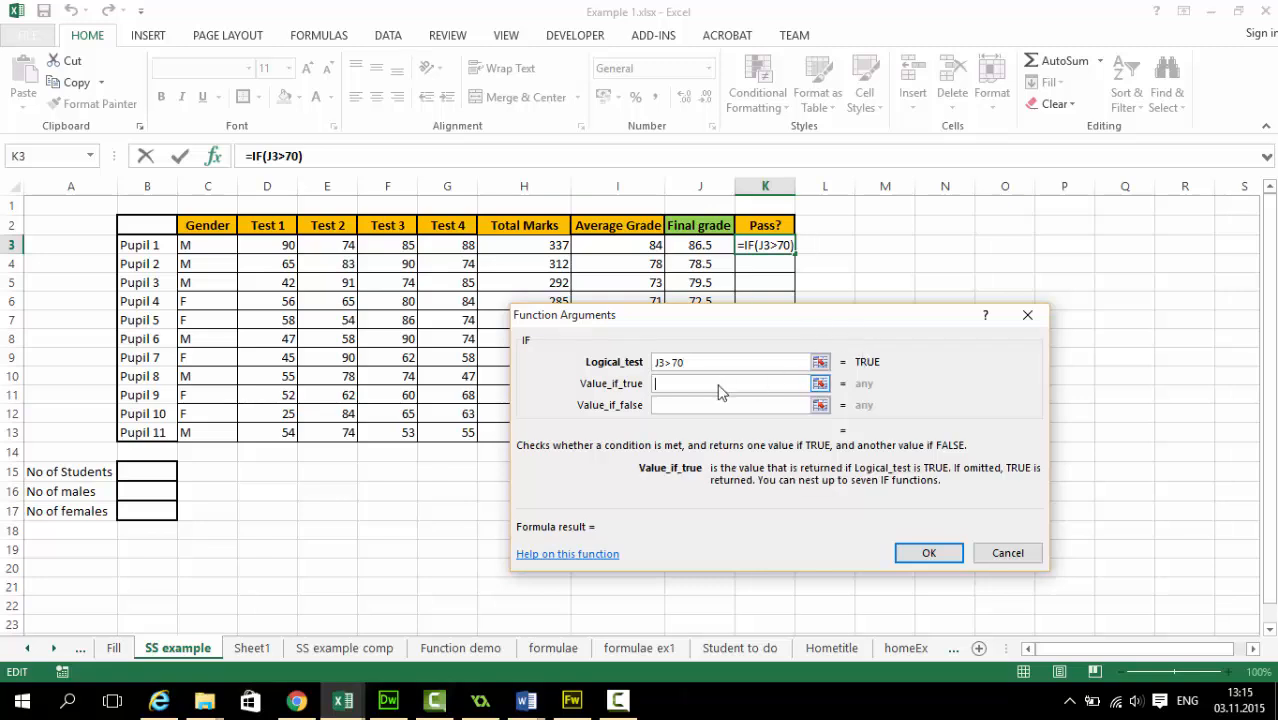
pyautogui.write('Passed')
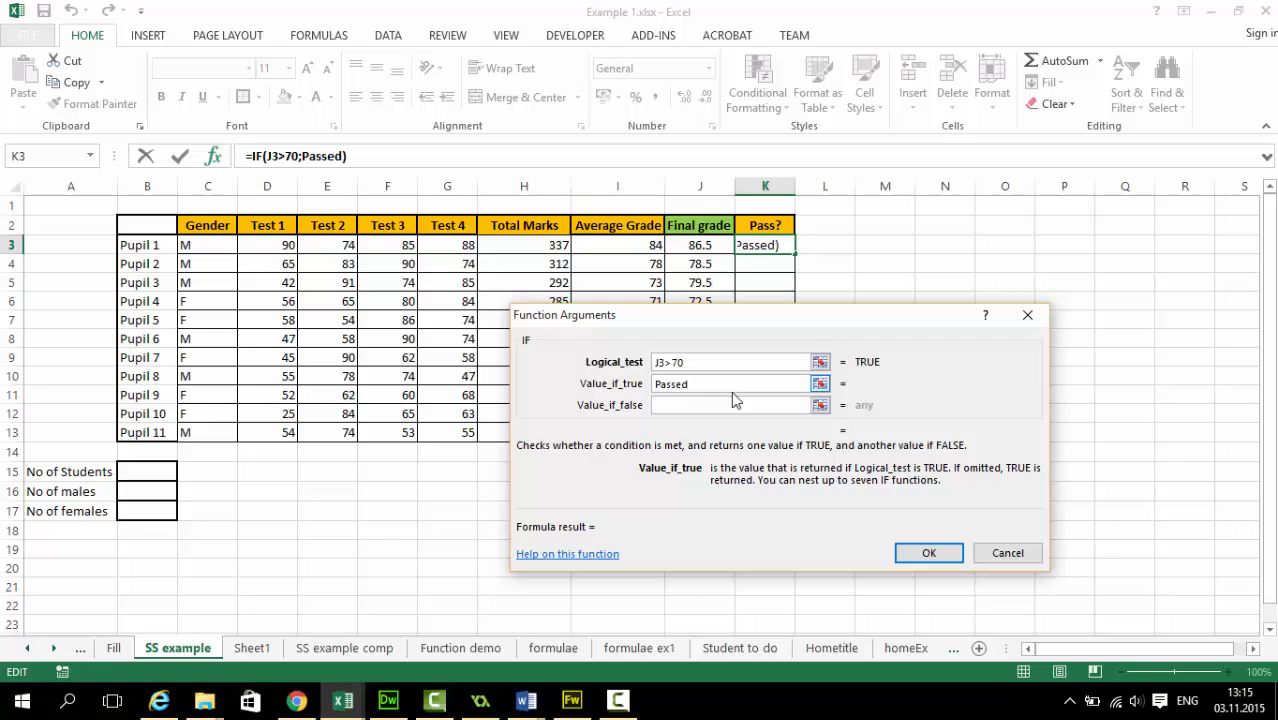
pyautogui.click(733, 405)
pyautogui.write('F')
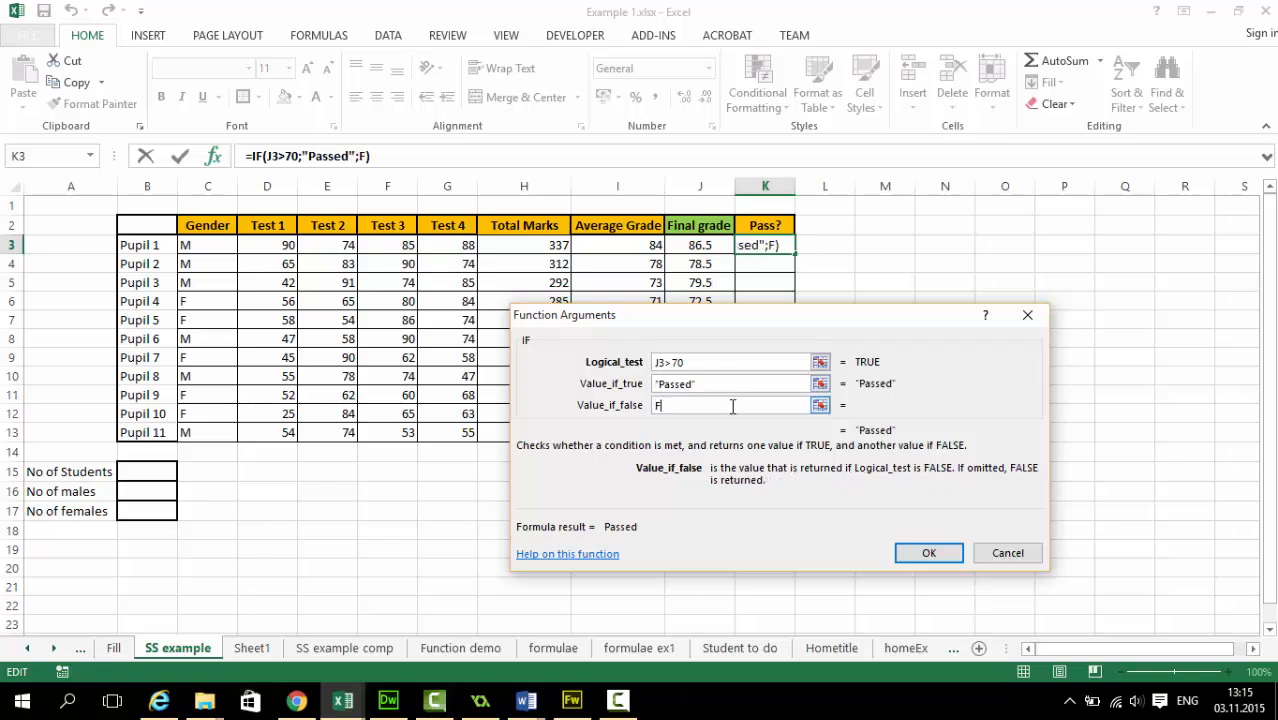
pyautogui.write('ailed')
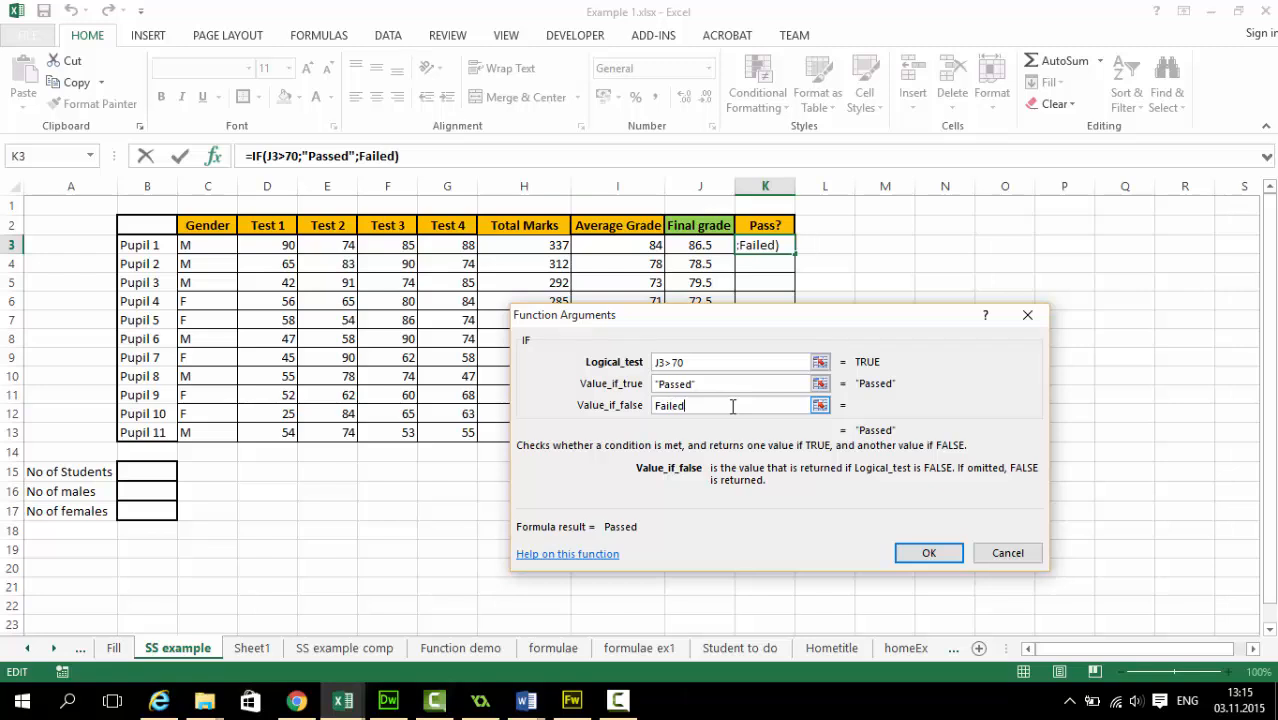
pyautogui.click(749, 390)
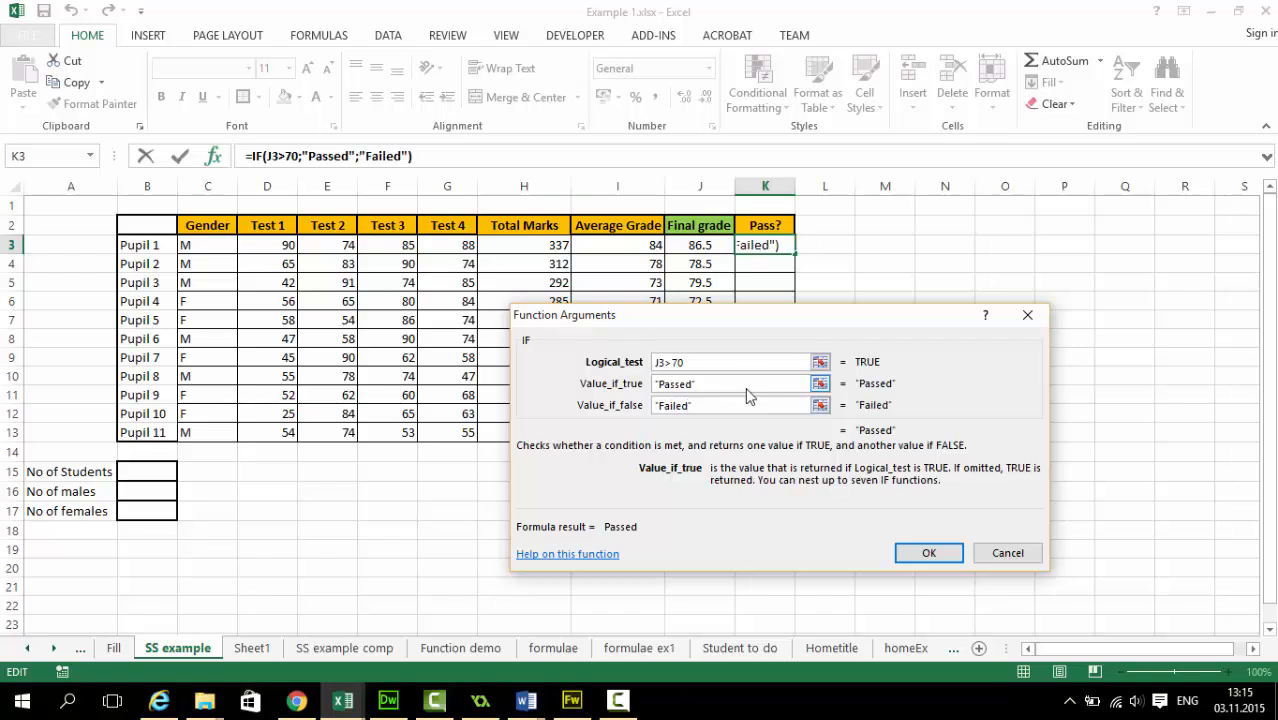
pyautogui.click(694, 405)
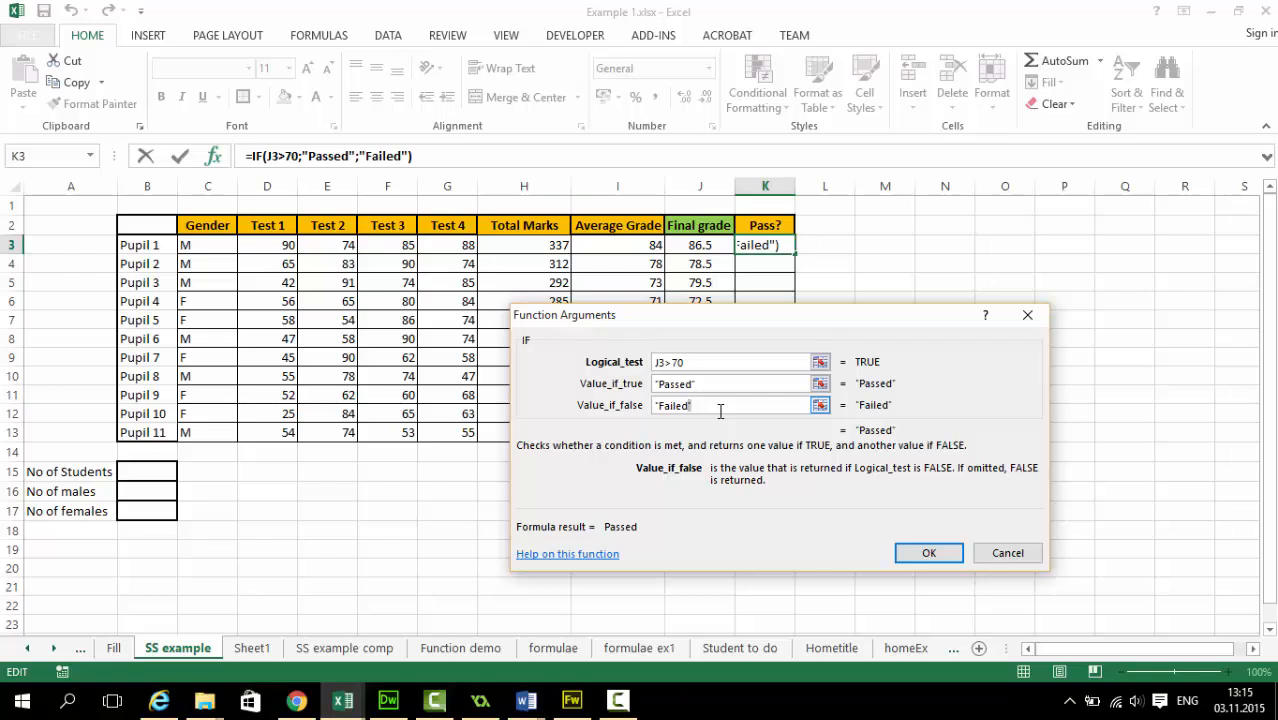
pyautogui.click(713, 361)
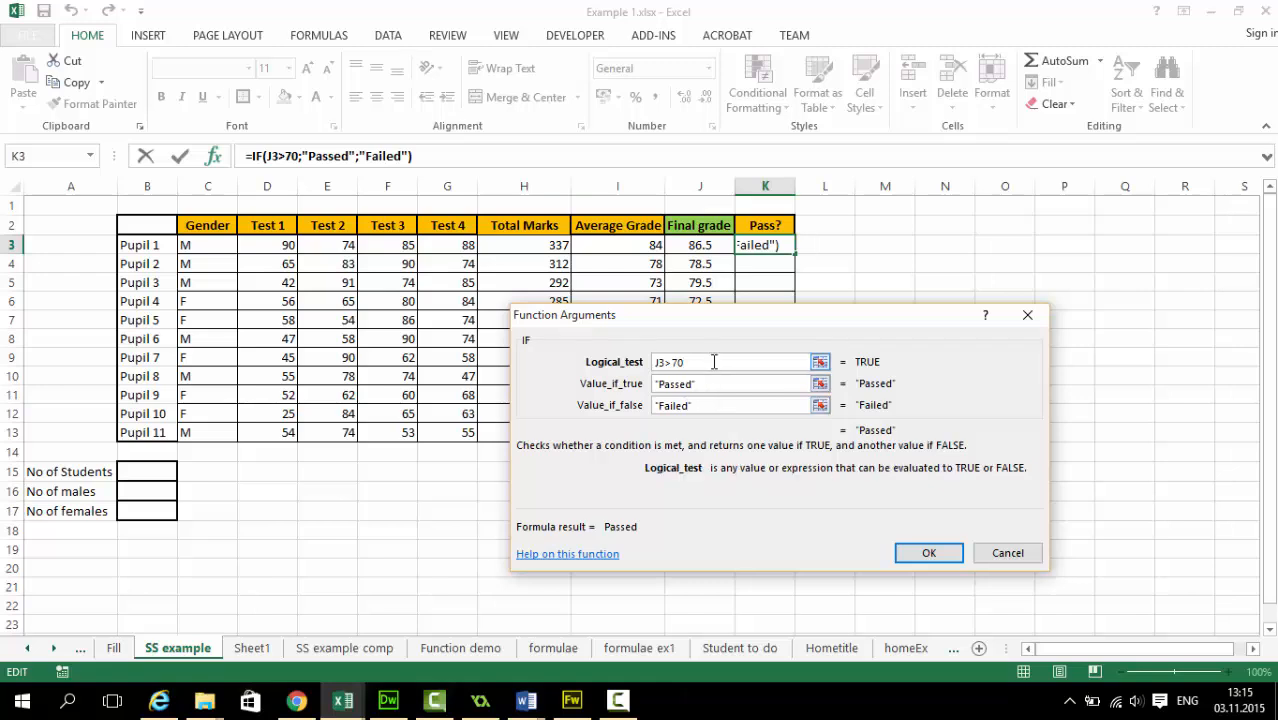
pyautogui.click(723, 383)
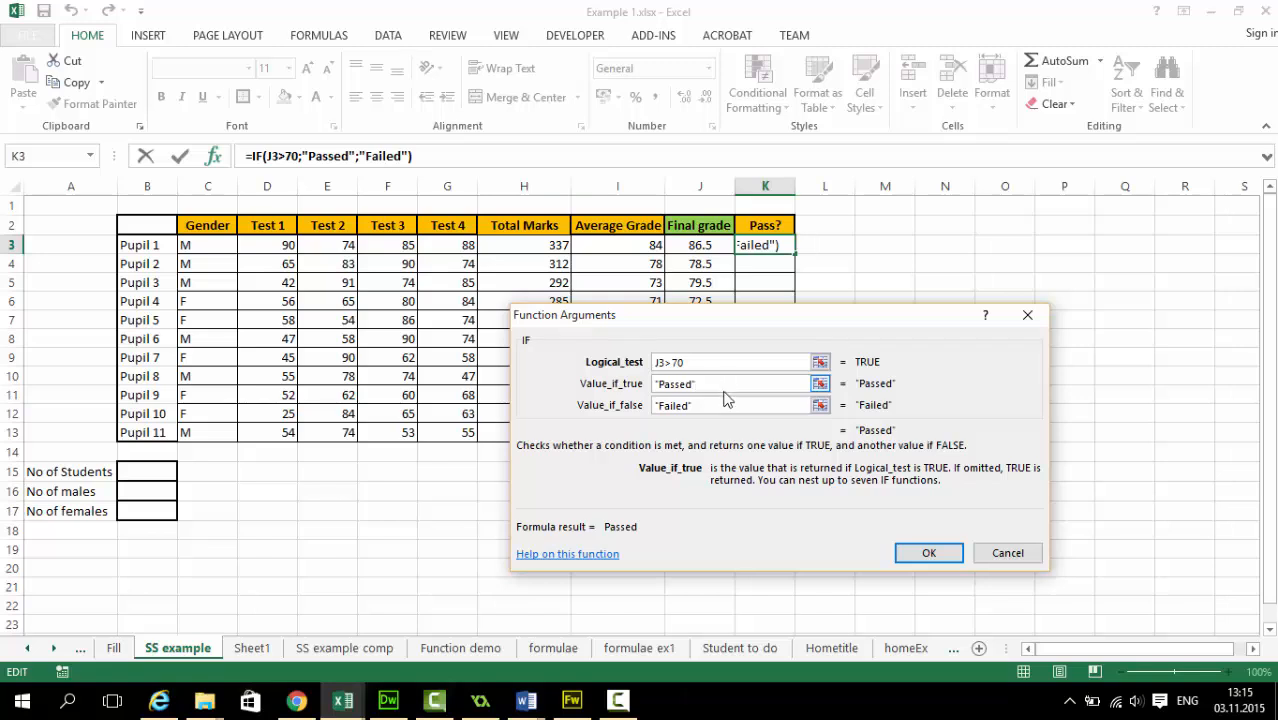
pyautogui.click(725, 405)
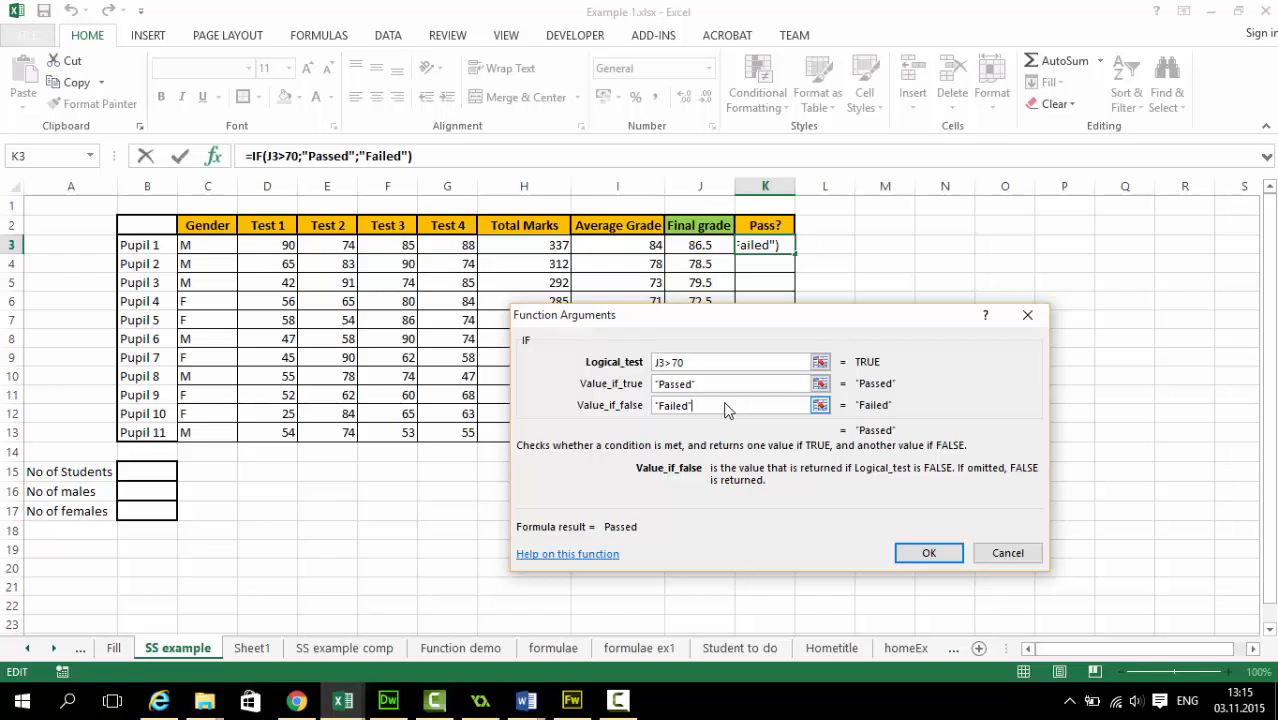
pyautogui.click(922, 553)
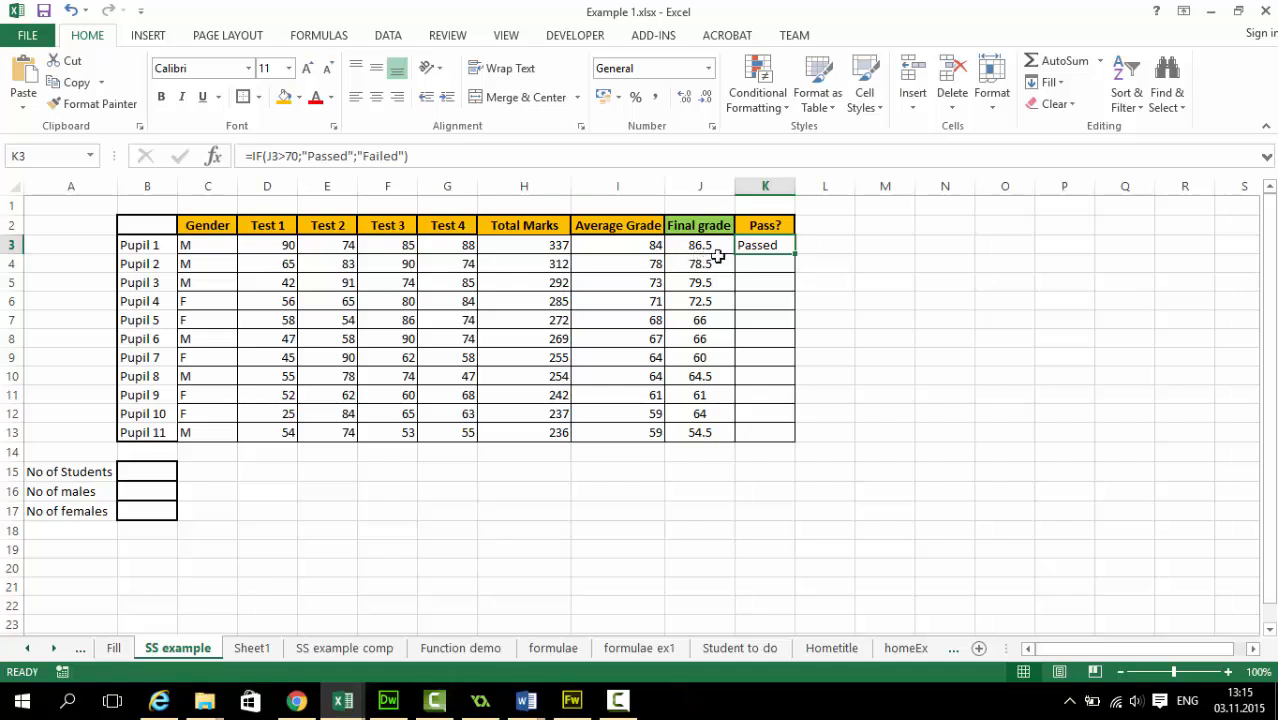
# Fill the pass/fail formula from K3 down to K13 and check the copied formulas in K7 to K13
pyautogui.moveTo(795, 253); pyautogui.dragTo(785, 442)
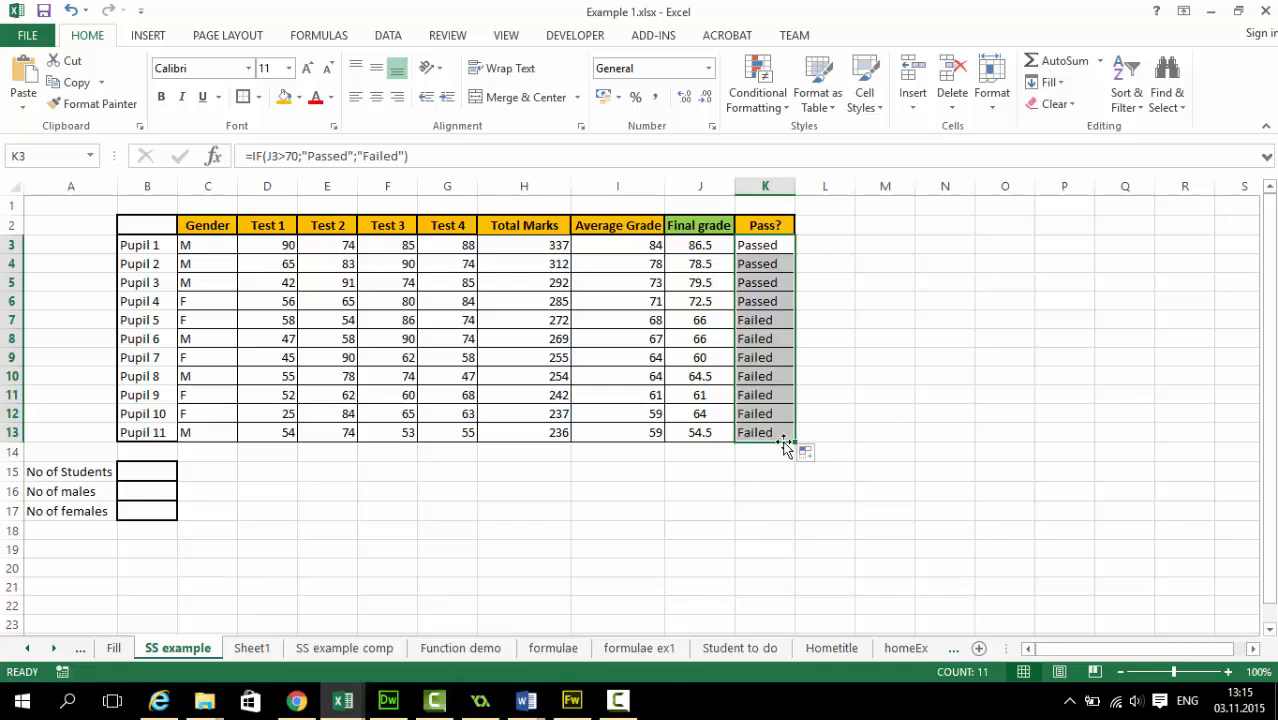
pyautogui.click(762, 322)
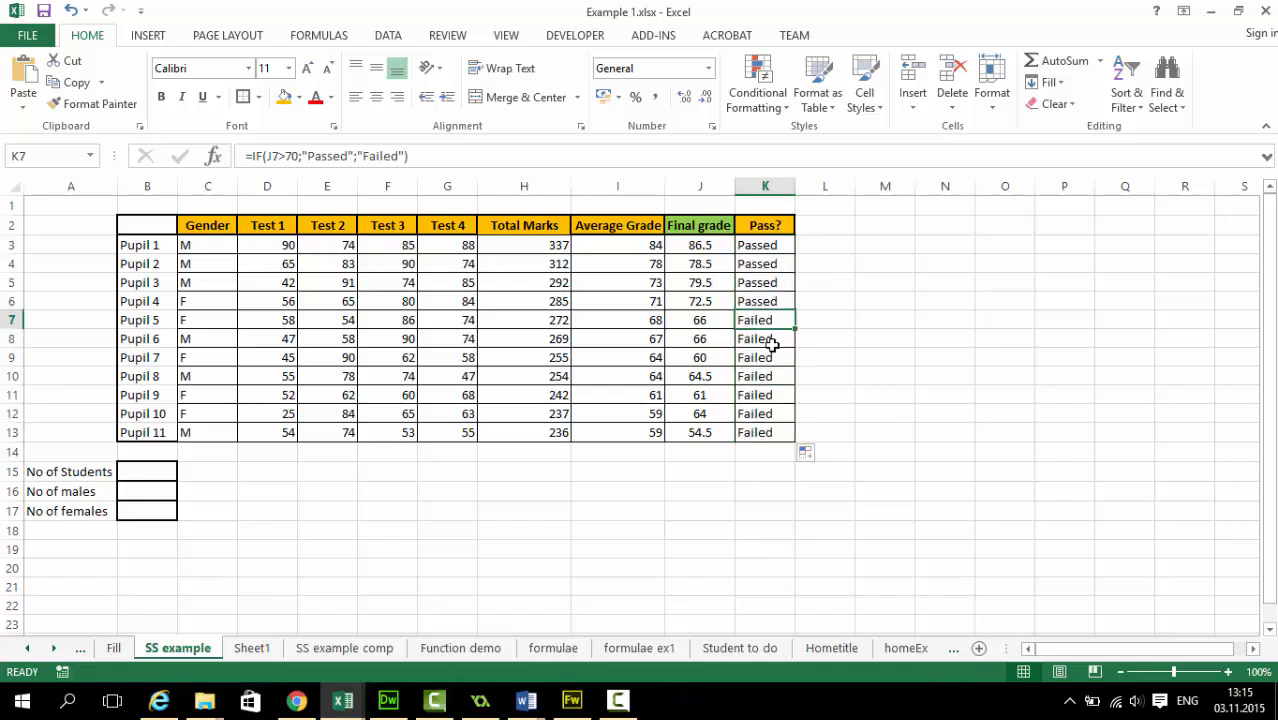
pyautogui.click(772, 344)
pyautogui.click(770, 360)
pyautogui.click(770, 378)
pyautogui.click(771, 398)
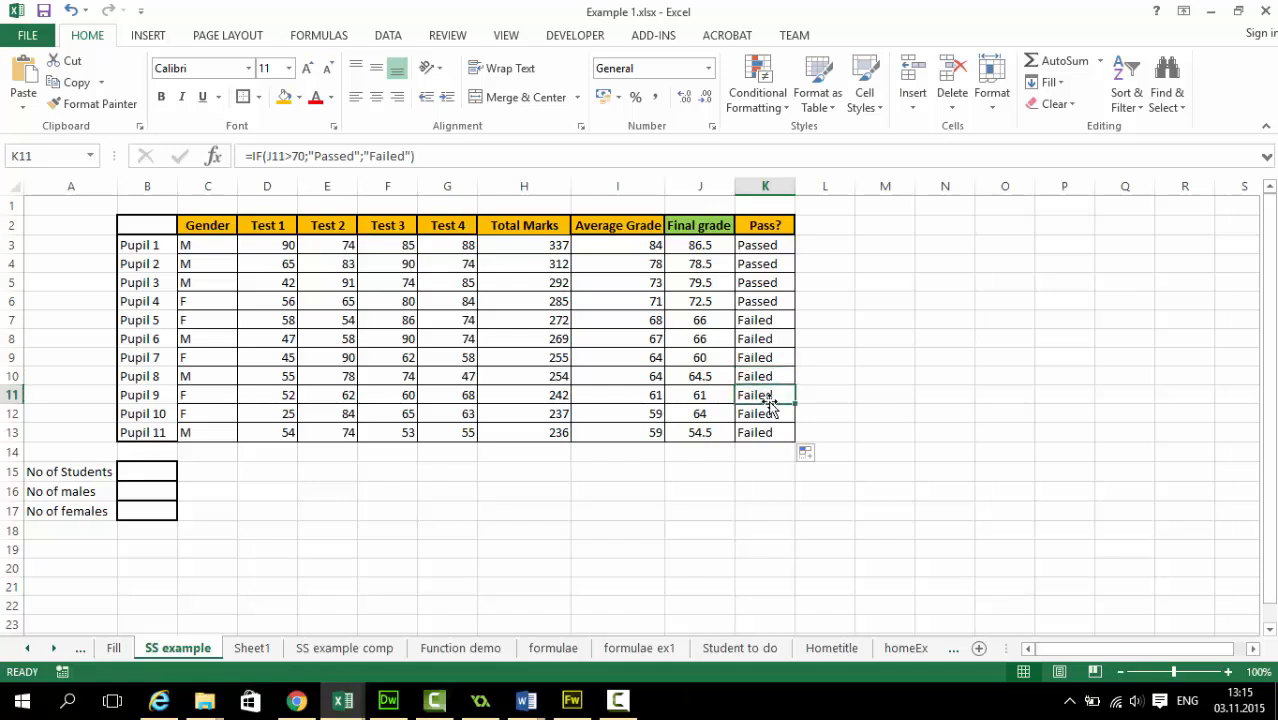
pyautogui.click(770, 414)
pyautogui.click(772, 432)
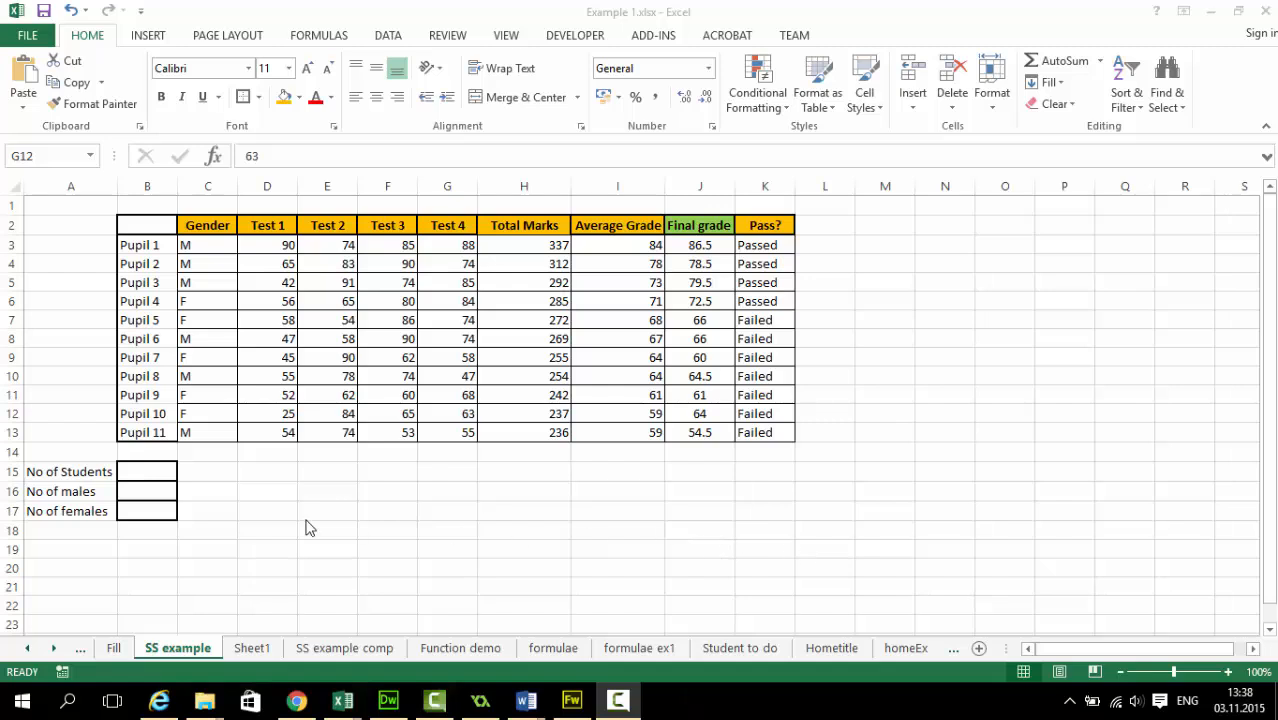
# Search the function library for "count" and insert the COUNTA function in the No of Students cell, B15
pyautogui.click(155, 470)
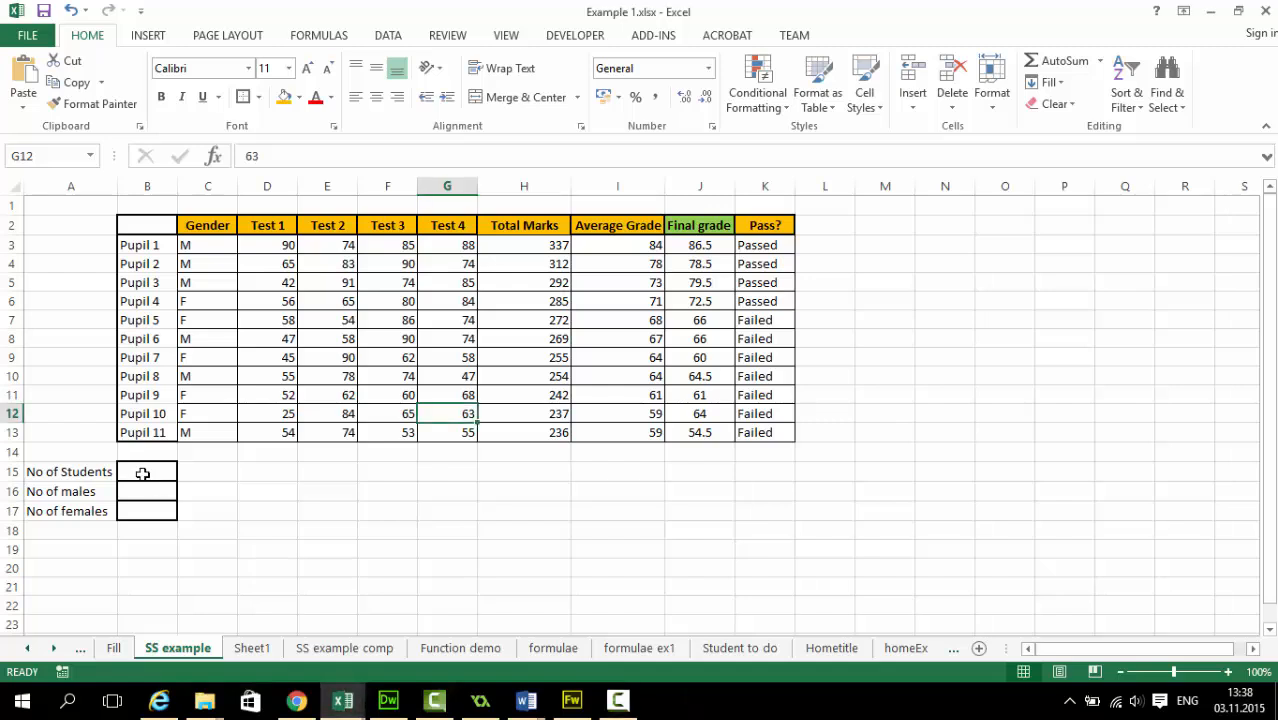
pyautogui.click(152, 474)
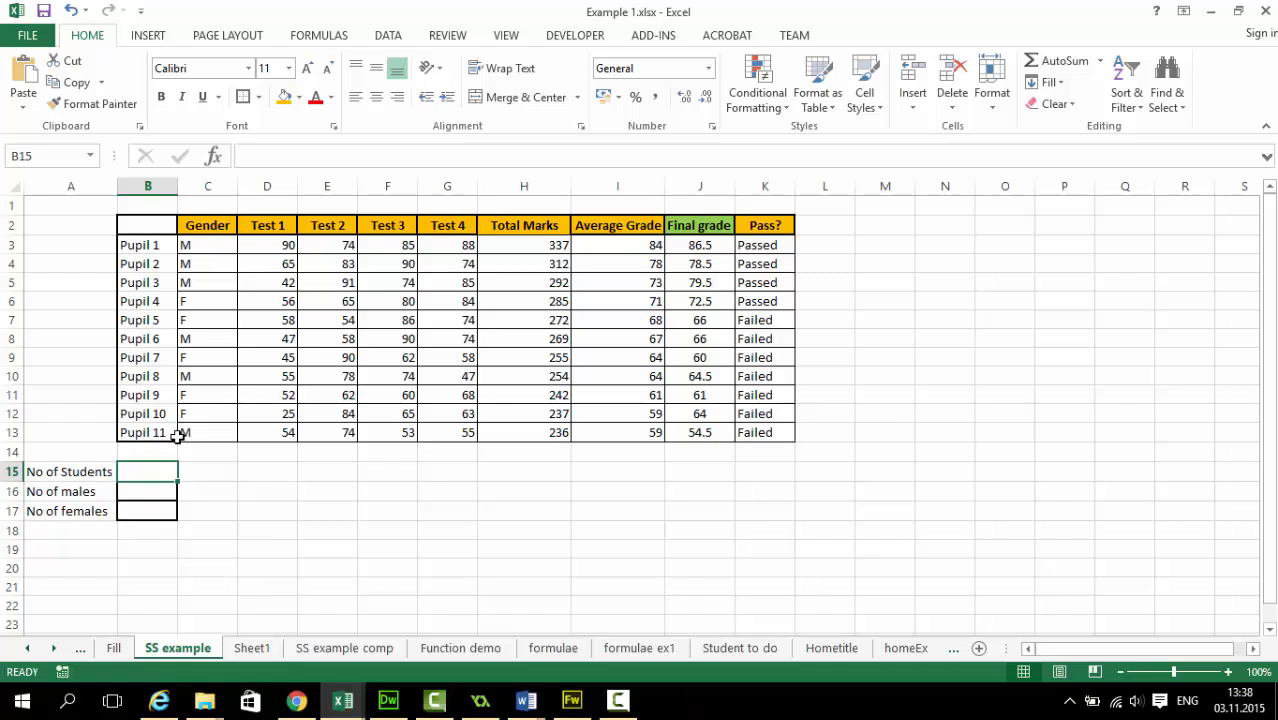
pyautogui.click(1100, 61)
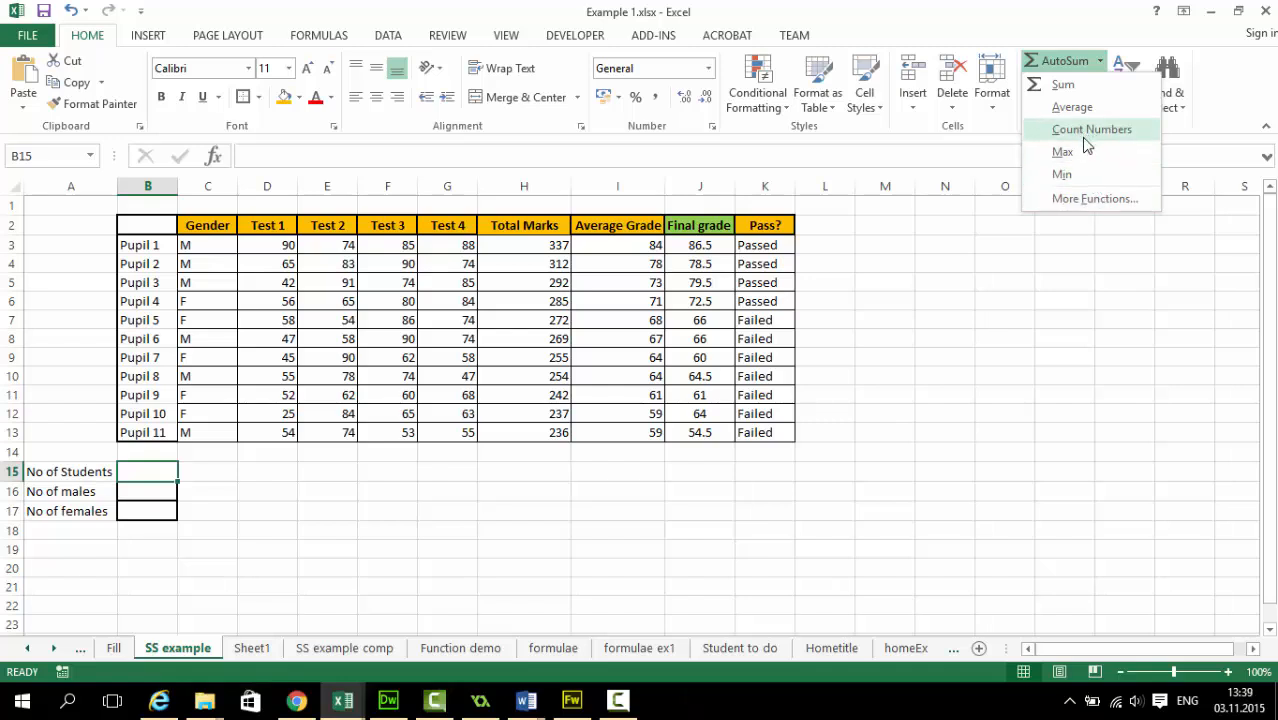
pyautogui.click(1085, 198)
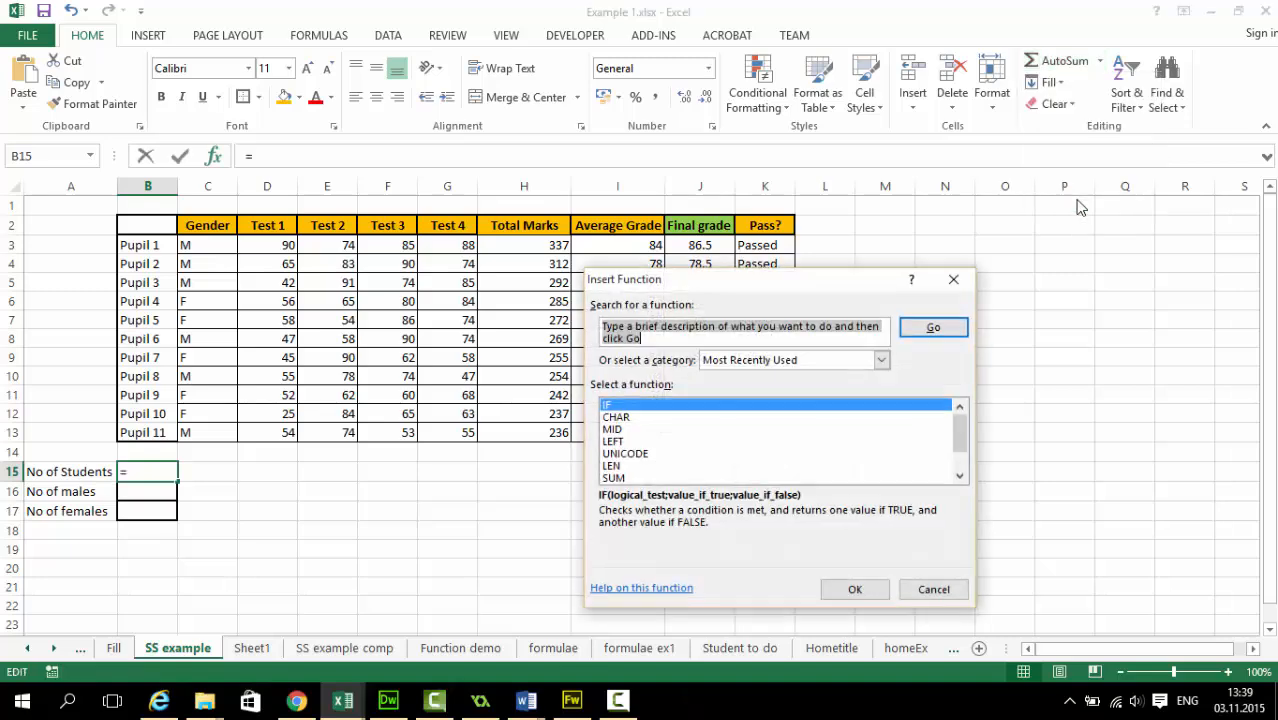
pyautogui.write('count')
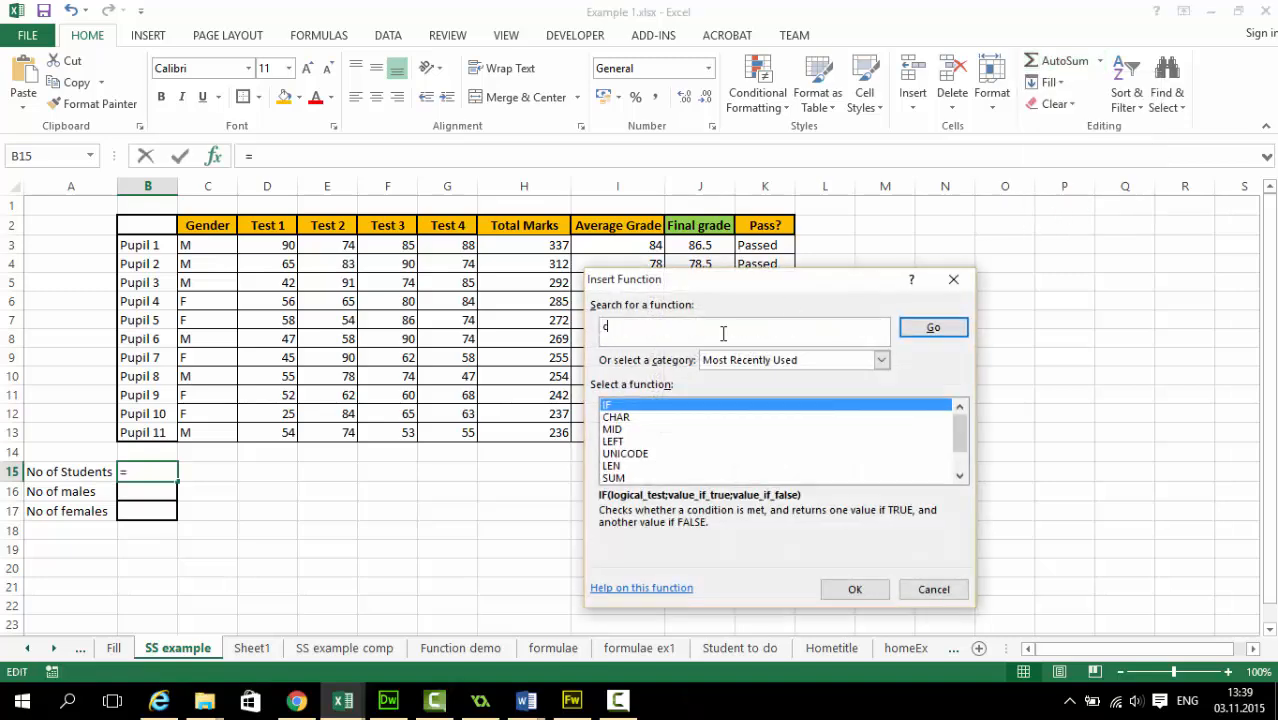
pyautogui.click(925, 331)
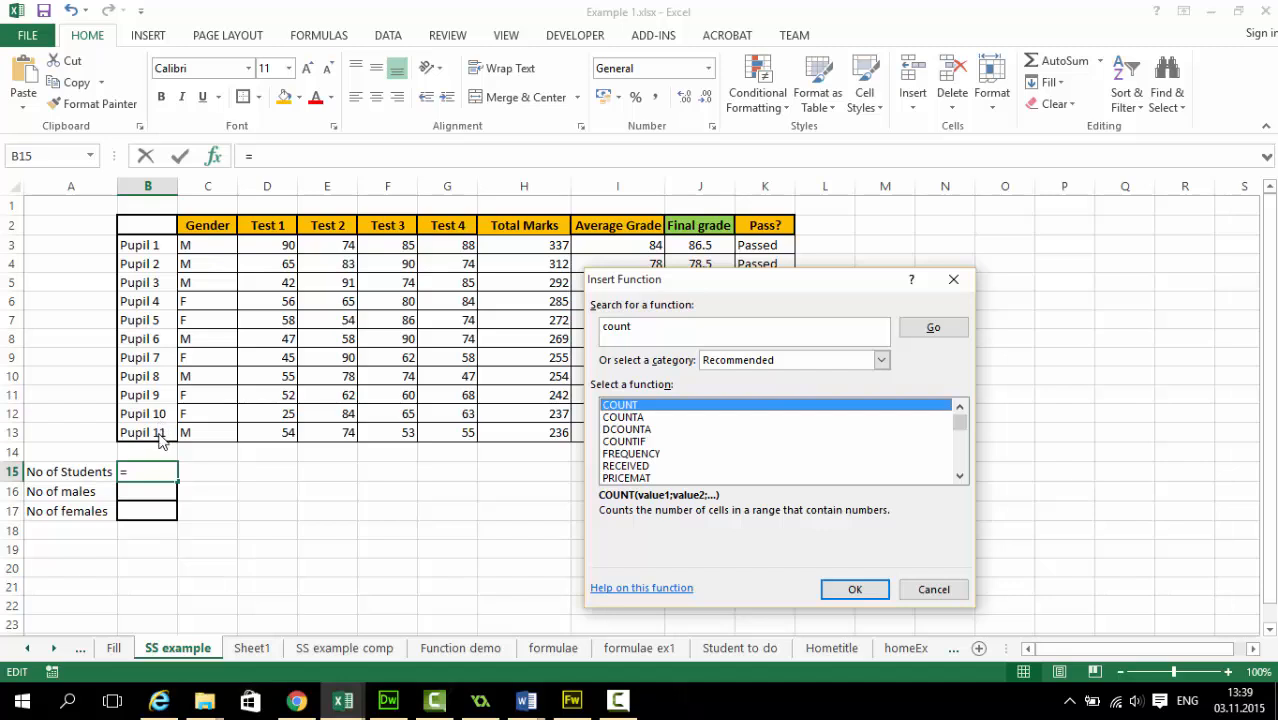
pyautogui.click(636, 418)
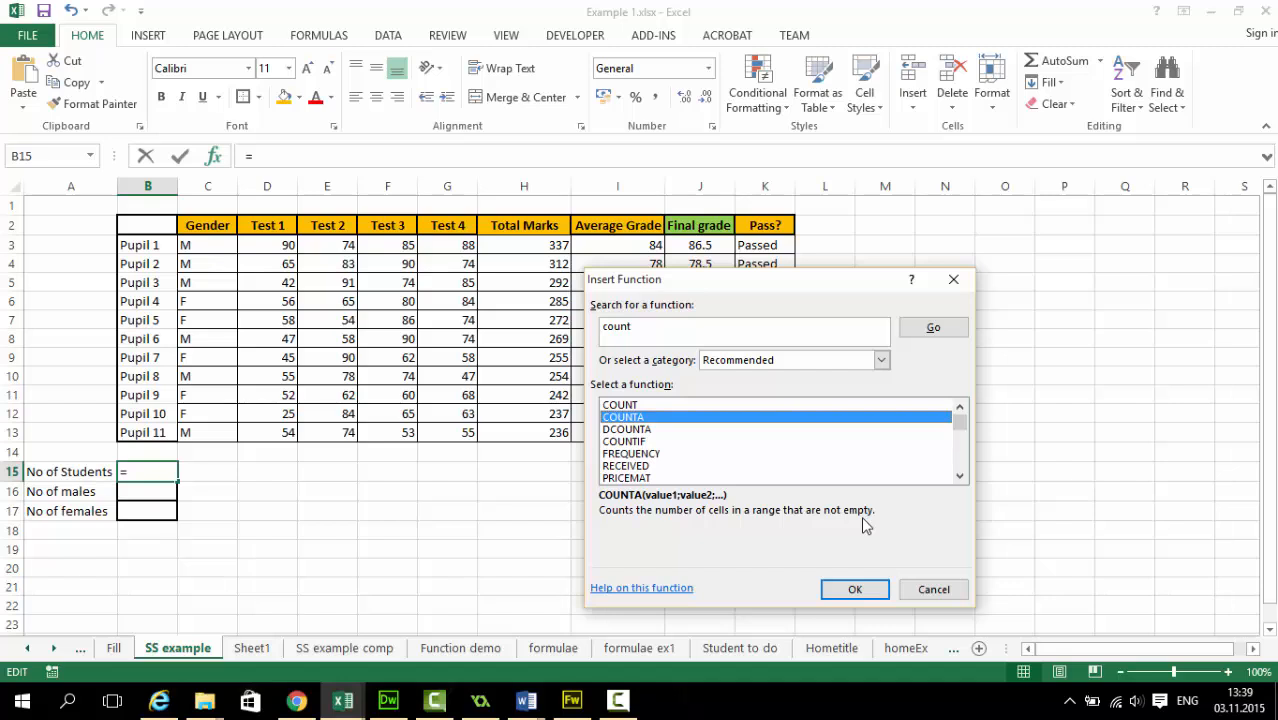
pyautogui.click(870, 590)
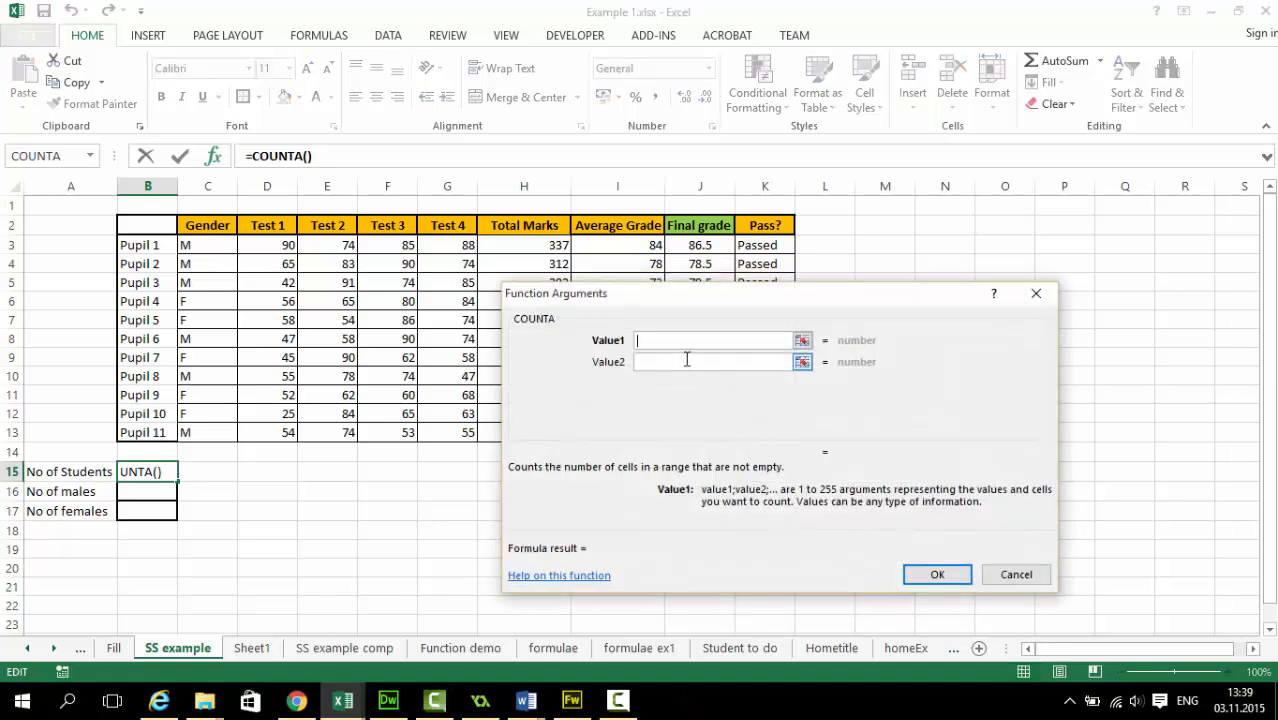
# Set COUNTA's first value to the pupil names in B3:B13 and confirm the formula
pyautogui.click(802, 341)
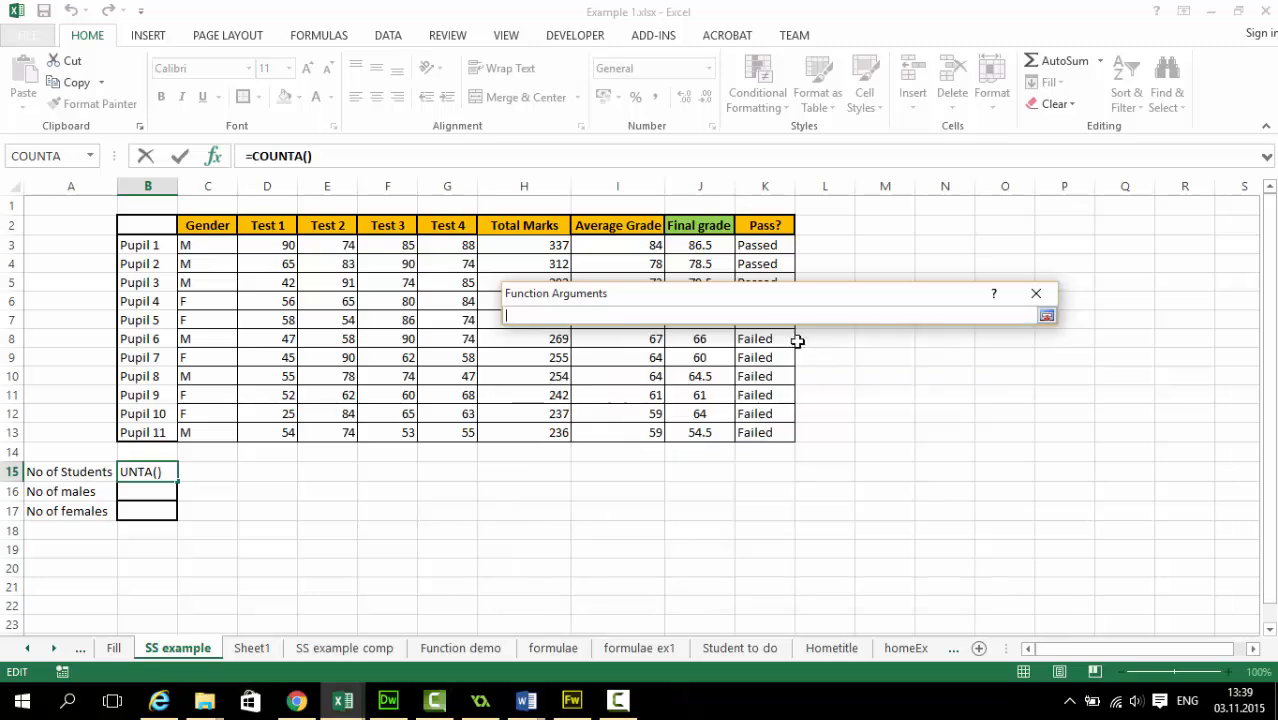
pyautogui.moveTo(145, 245); pyautogui.dragTo(155, 436)
pyautogui.press('Return')
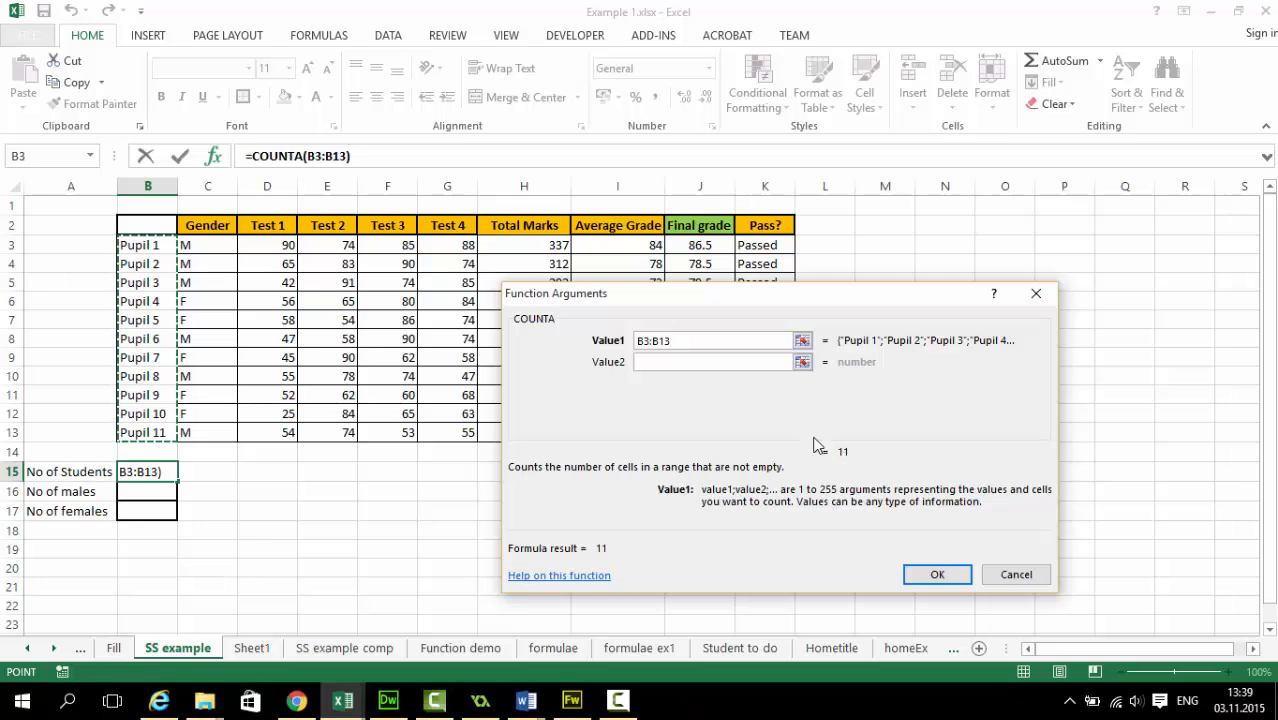
pyautogui.click(938, 577)
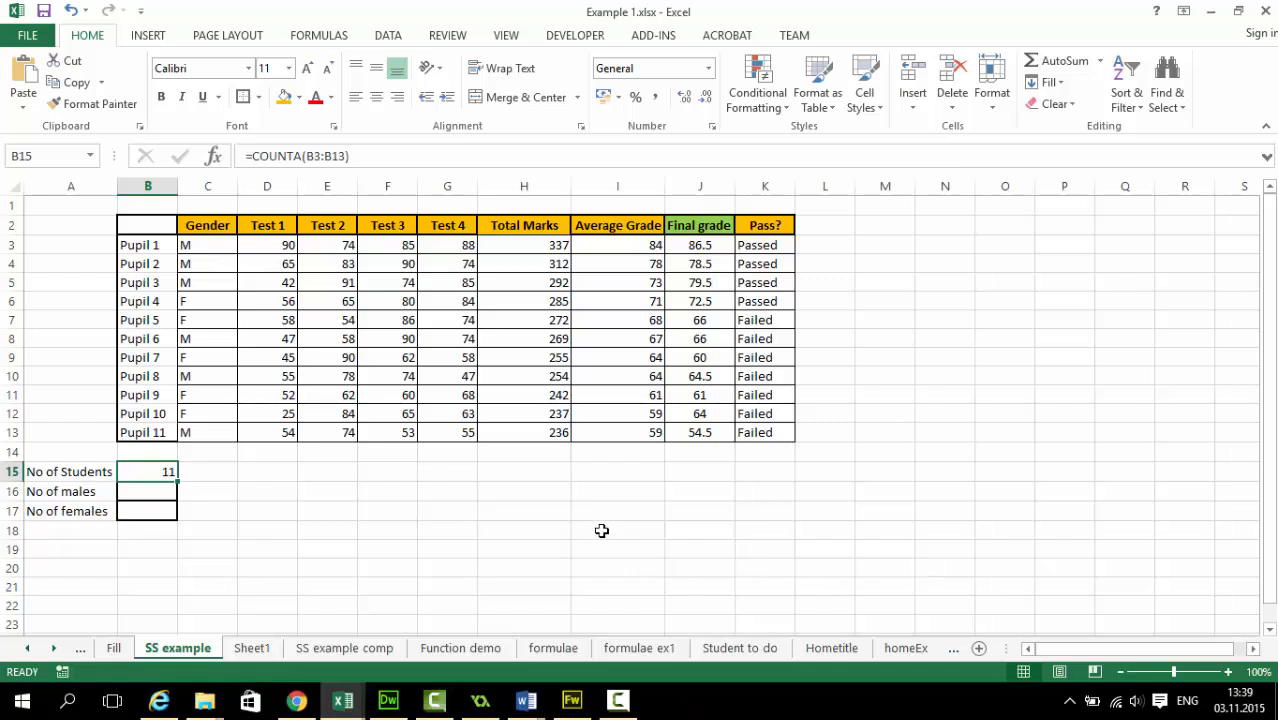
# Clear the Pupil 5 name in B7 to test the student count, and undo the deletion
pyautogui.click(147, 322)
pyautogui.press('Delete')
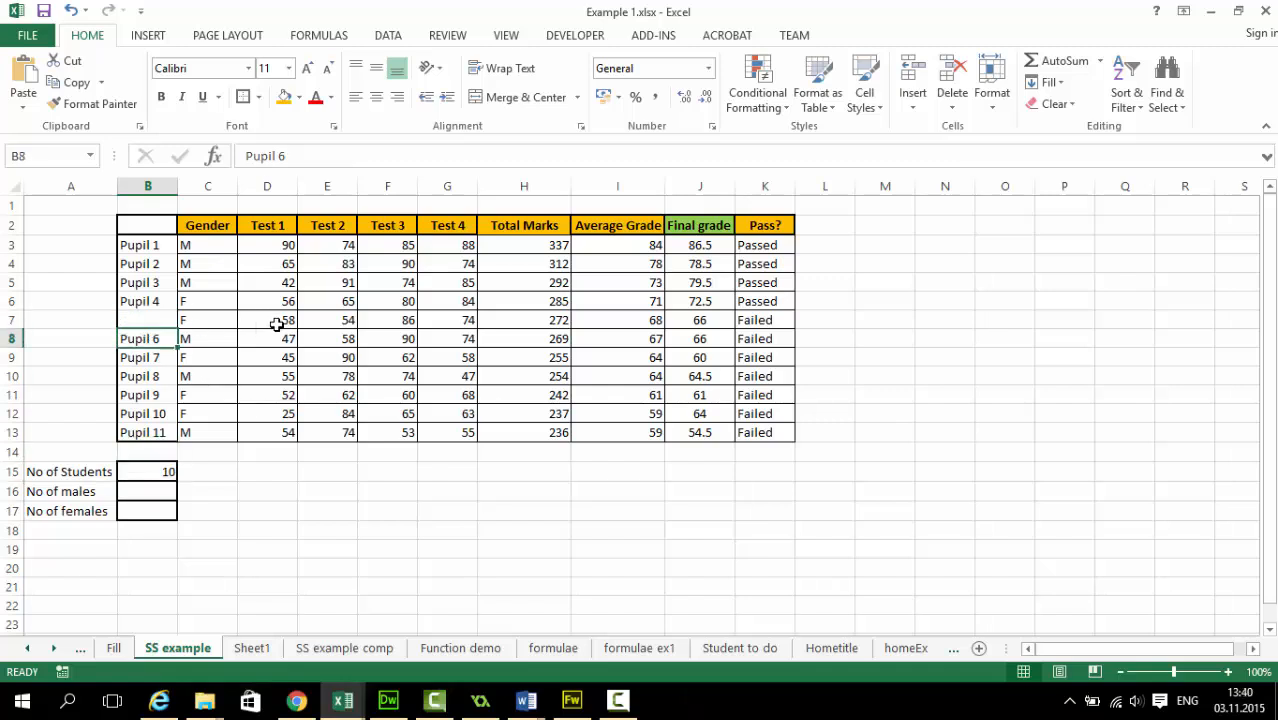
pyautogui.press('Escape')
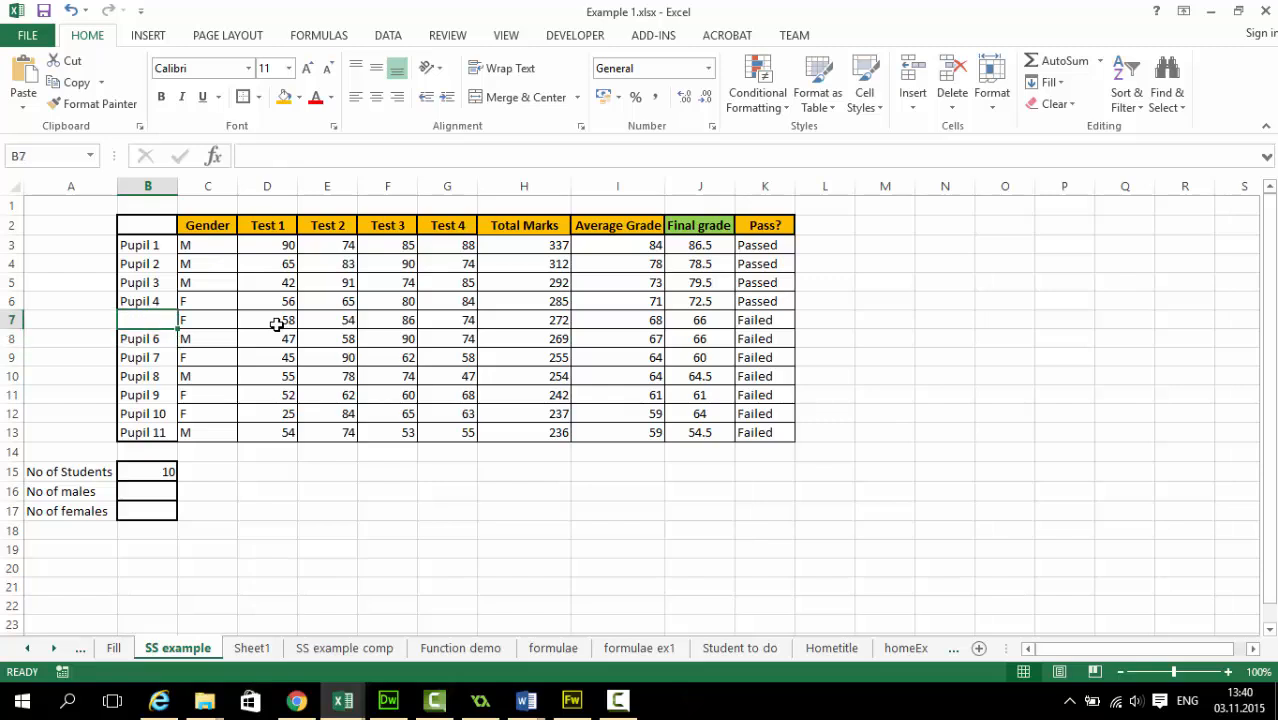
pyautogui.hotkey('ctrl', 'z')
# Search the function library for "count" and insert the COUNTIF function in the No of males cell, B16
pyautogui.click(164, 491)
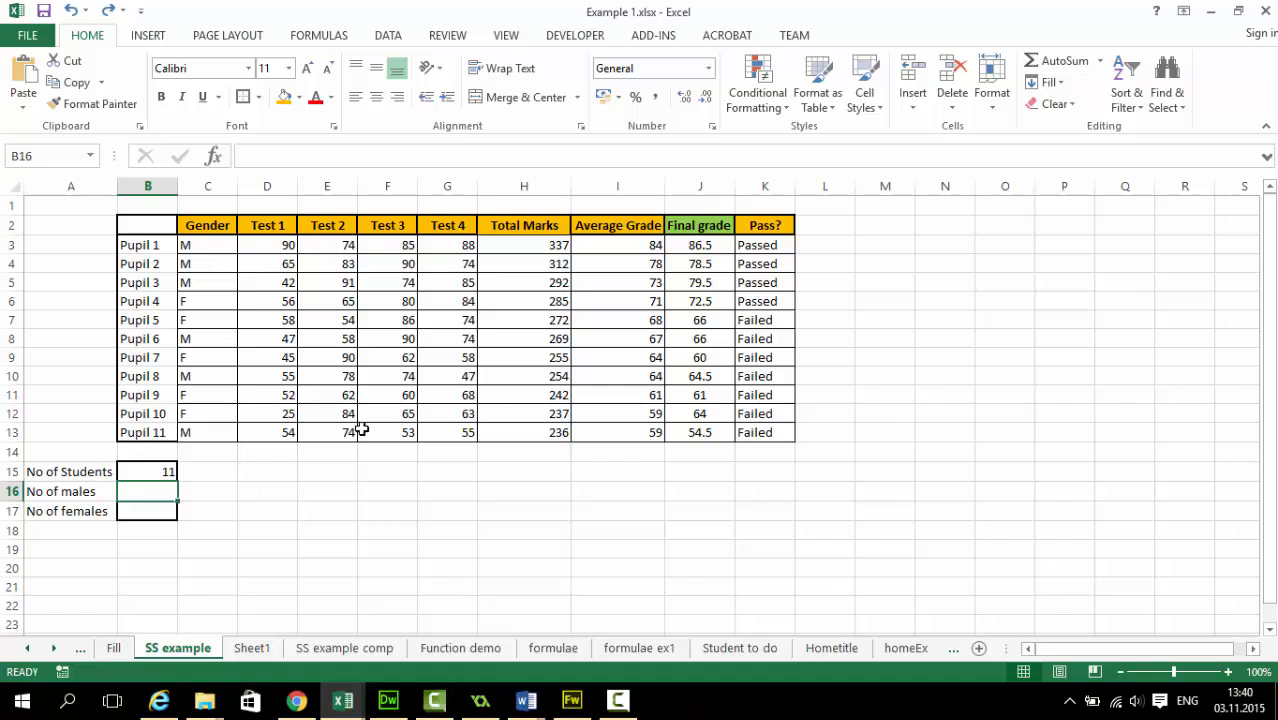
pyautogui.click(1101, 62)
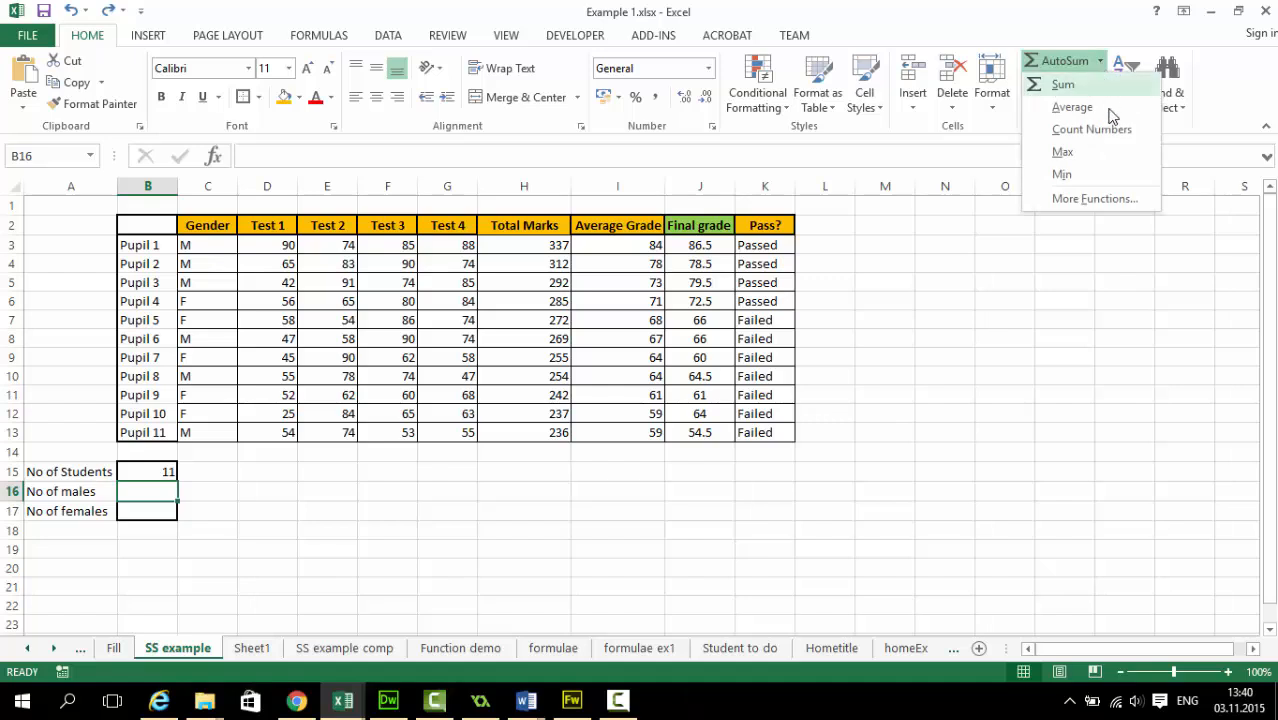
pyautogui.click(1094, 199)
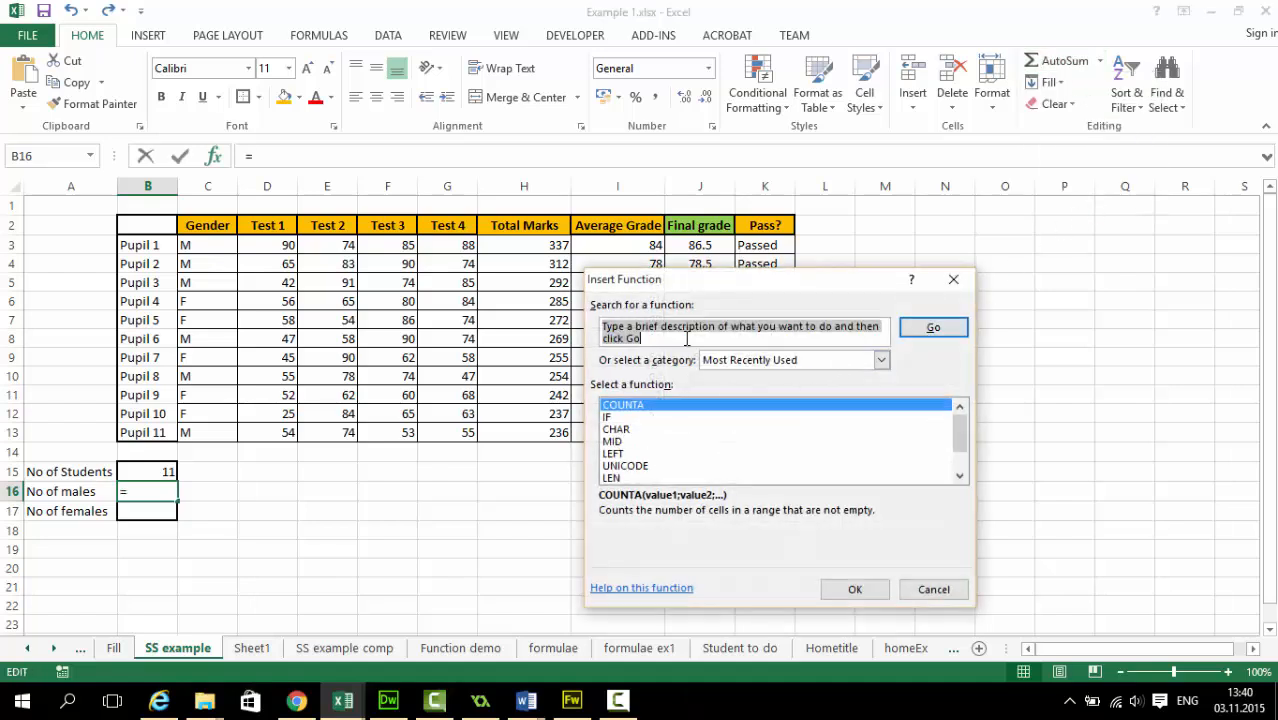
pyautogui.write('count')
pyautogui.press('Return')
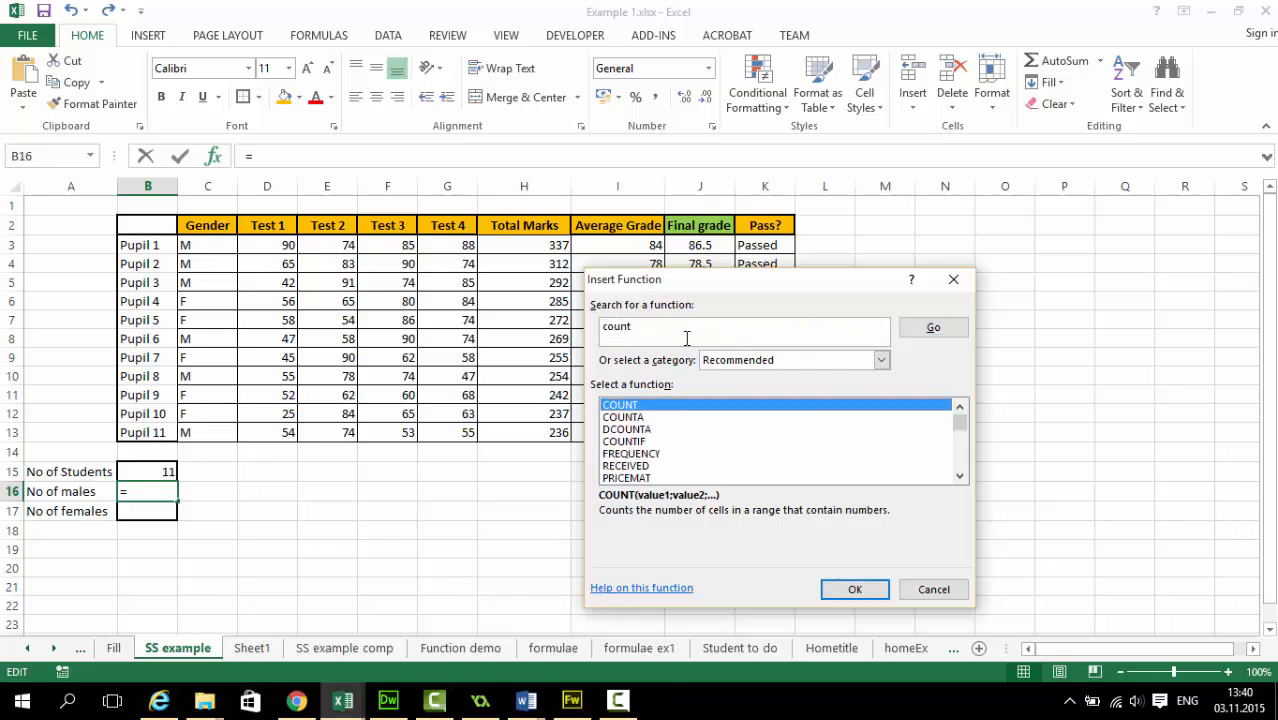
pyautogui.click(625, 442)
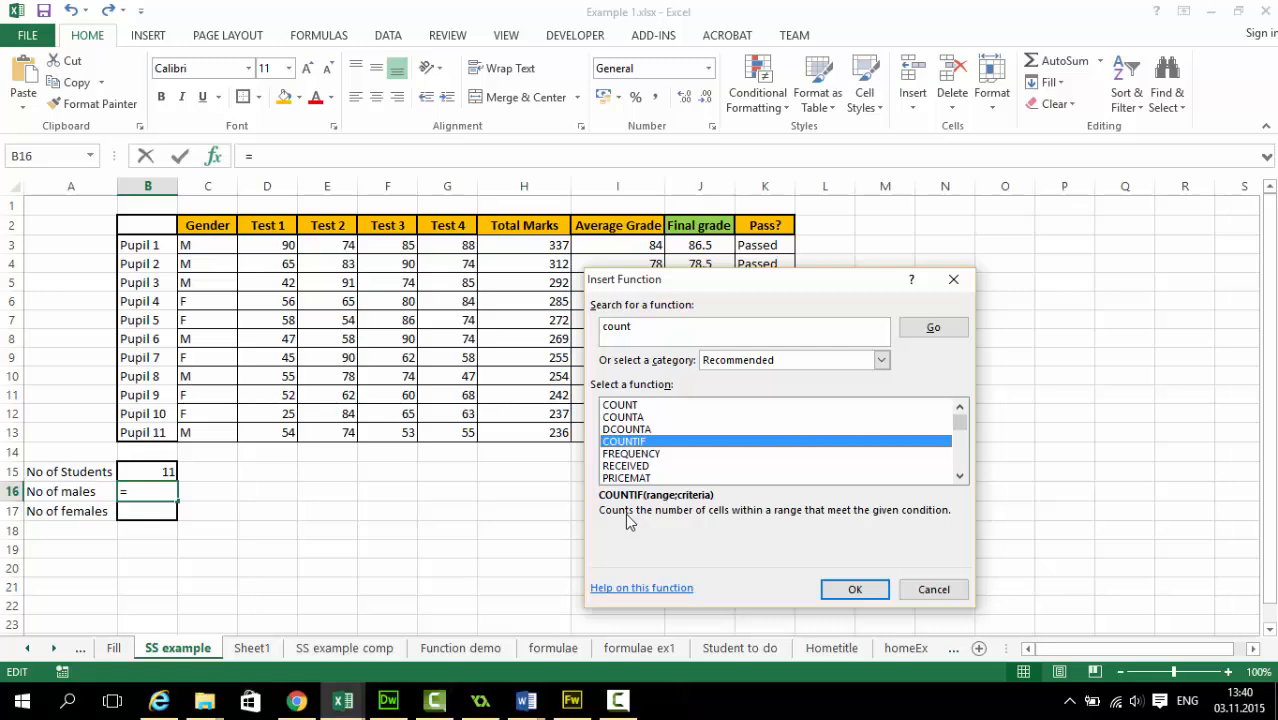
pyautogui.click(855, 590)
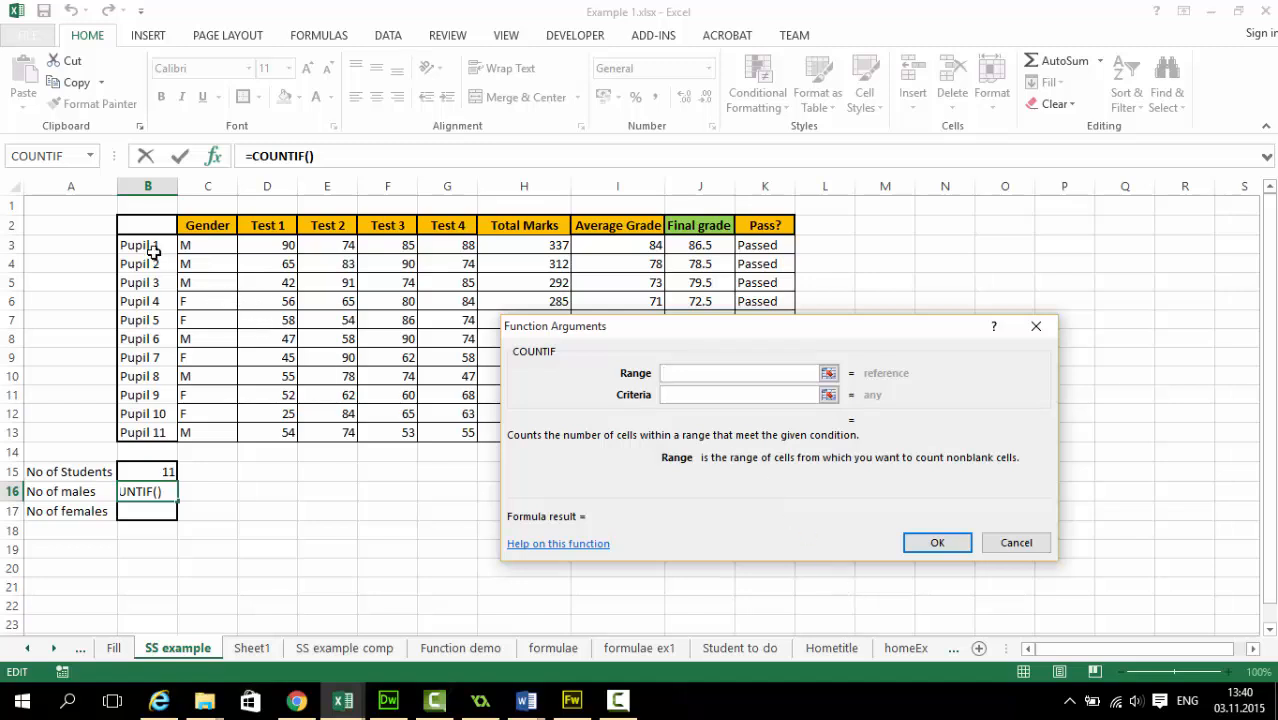
# Set COUNTIF's range to the Gender cells C3:C13 and its criteria to "M", and confirm the formula
pyautogui.moveTo(153, 252); pyautogui.dragTo(158, 433)
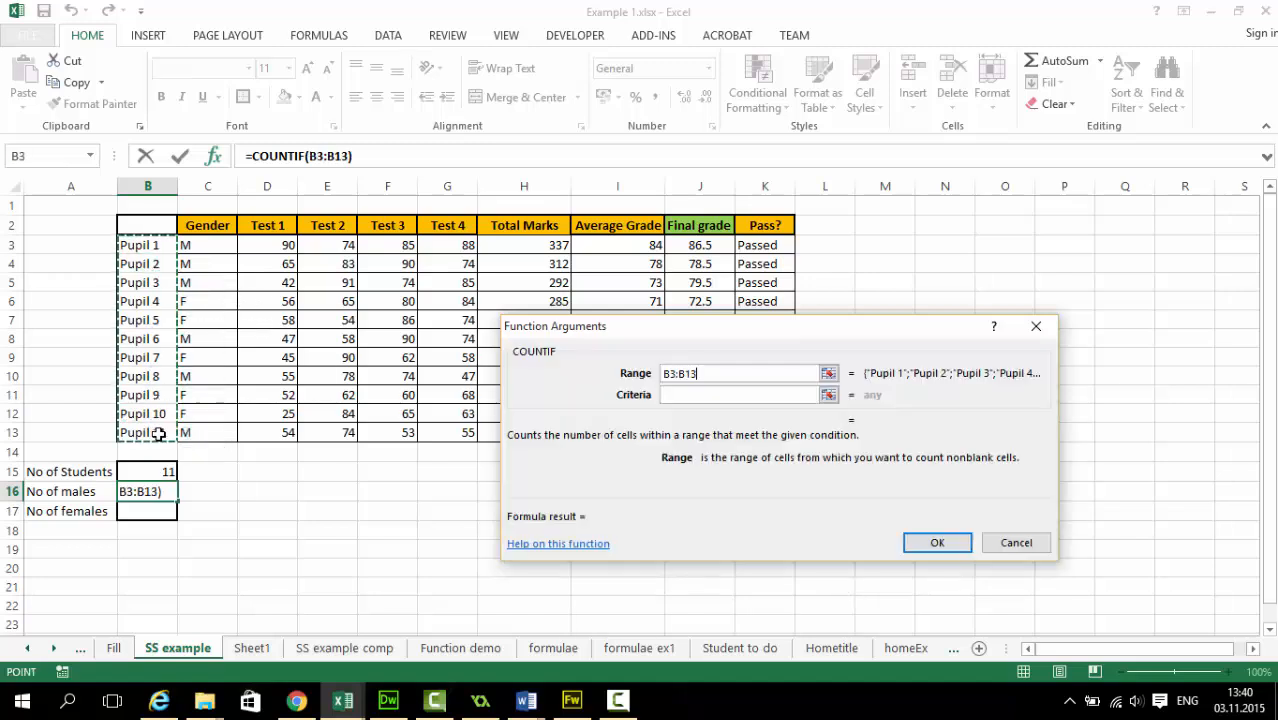
pyautogui.click(682, 400)
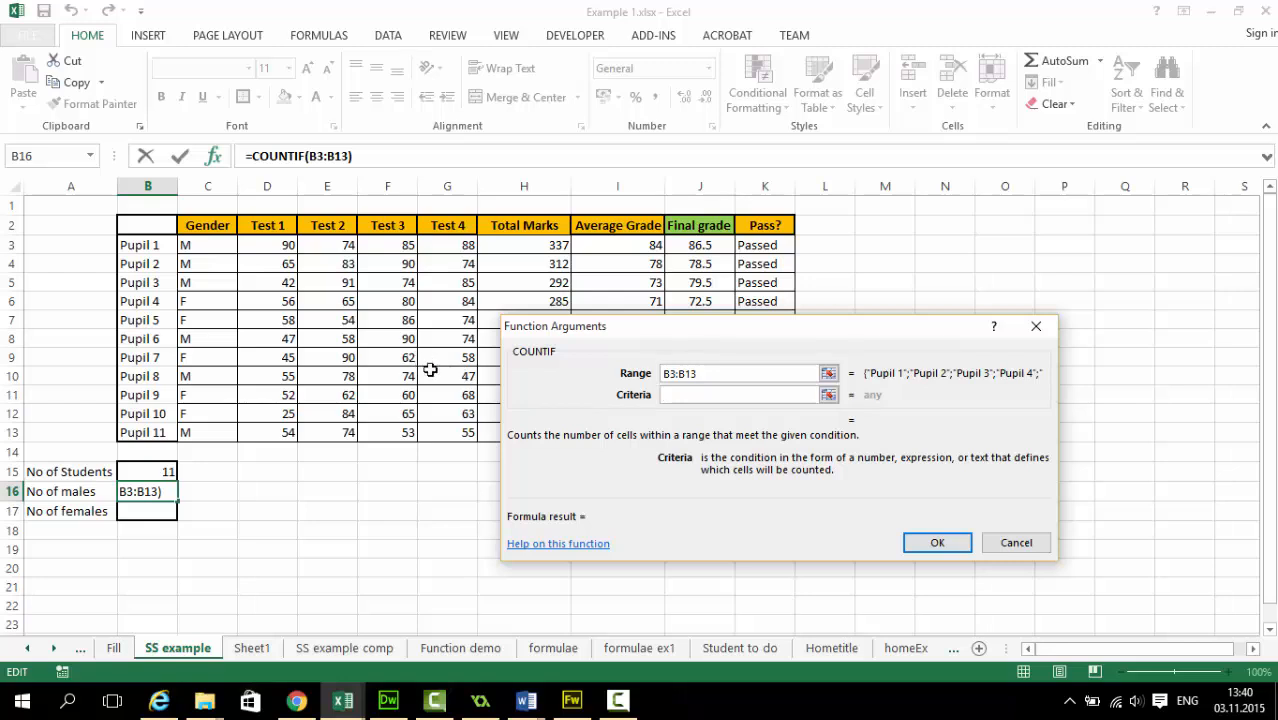
pyautogui.doubleClick(728, 372)
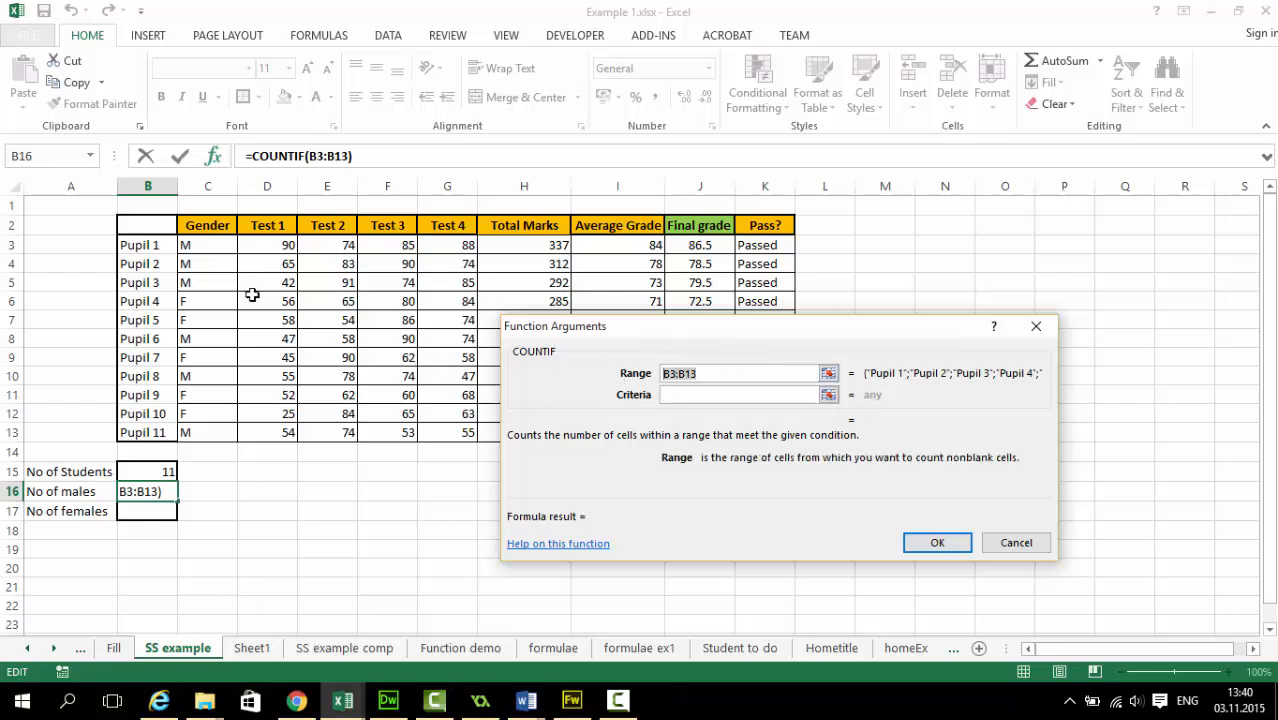
pyautogui.moveTo(216, 254); pyautogui.dragTo(225, 434)
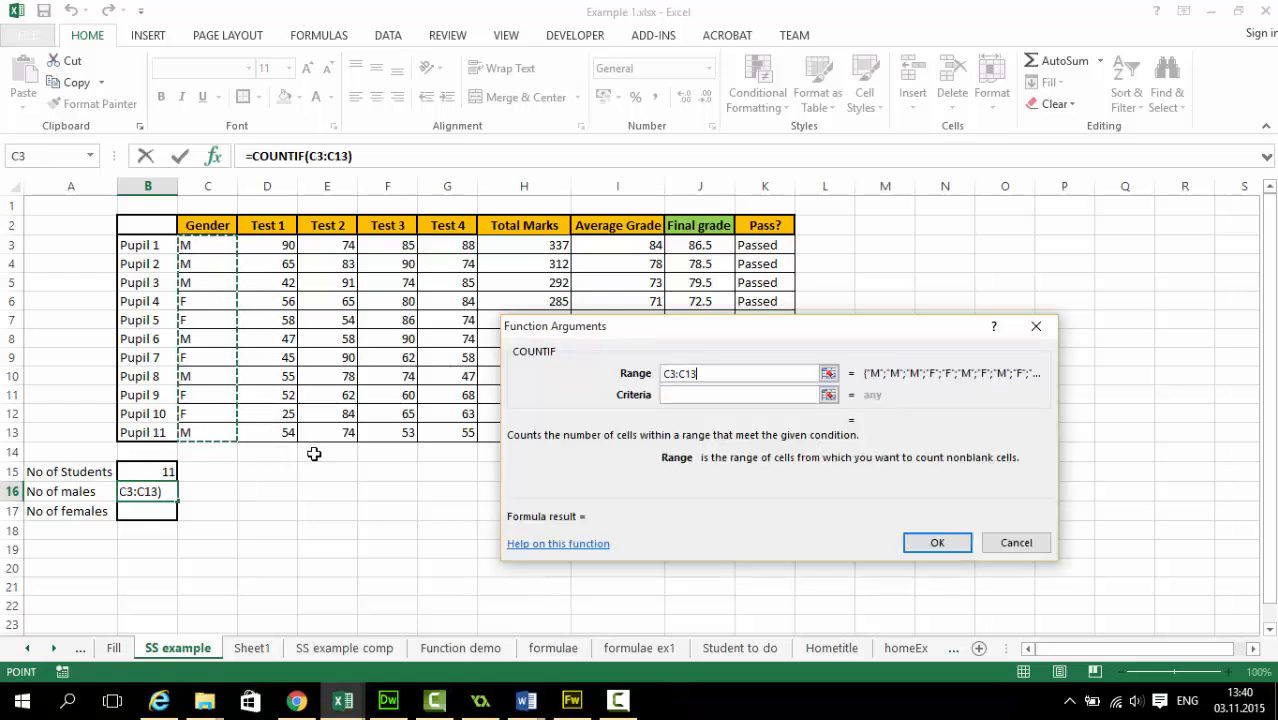
pyautogui.click(700, 396)
pyautogui.write('M')
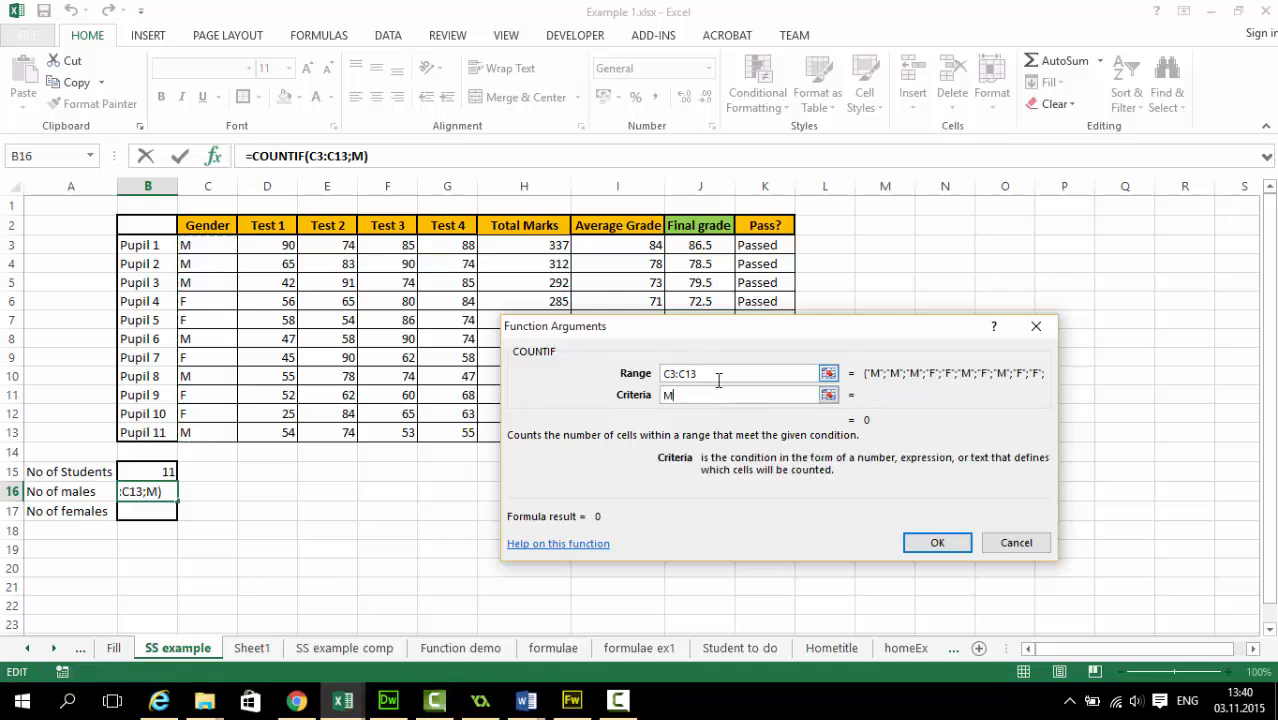
pyautogui.click(742, 374)
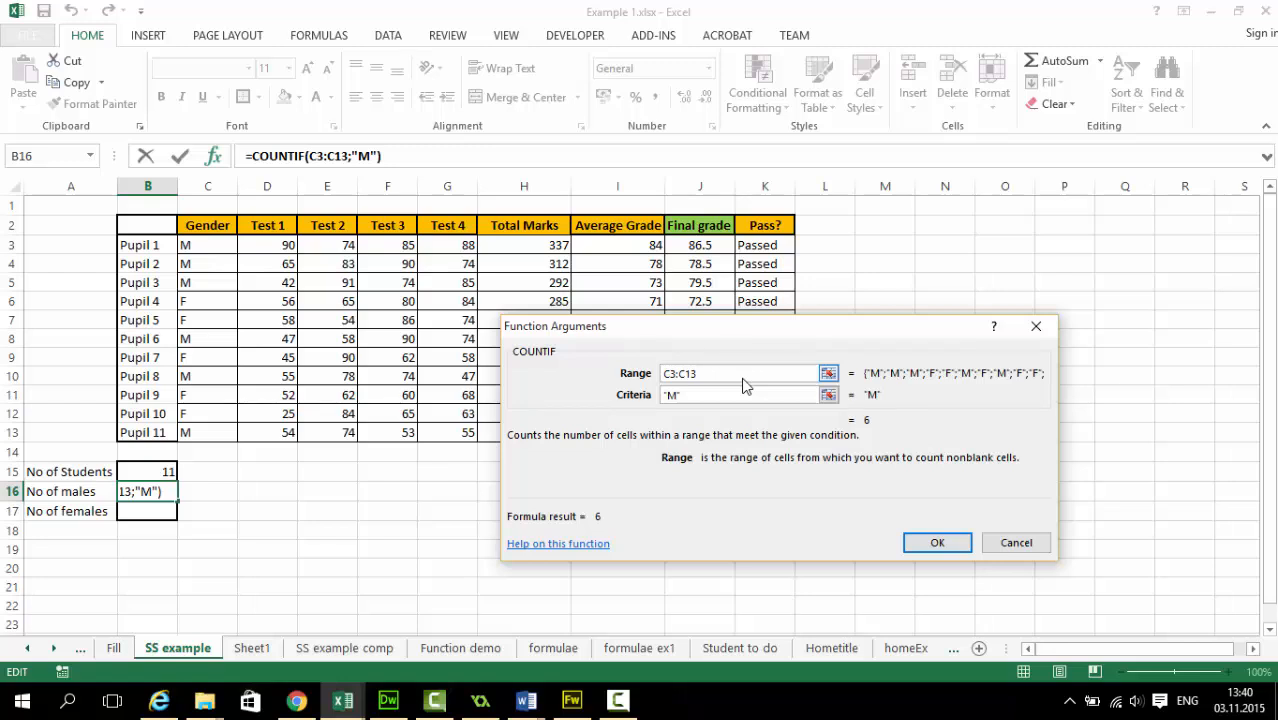
pyautogui.click(684, 399)
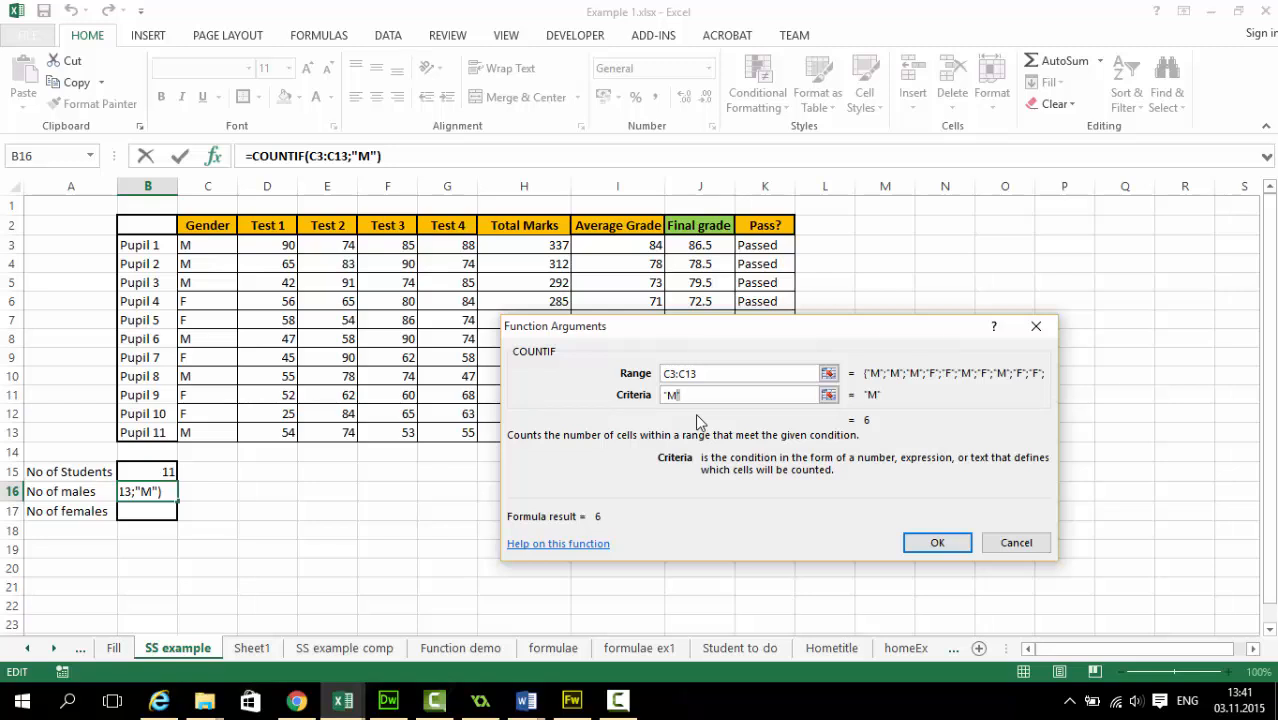
pyautogui.press('Return')
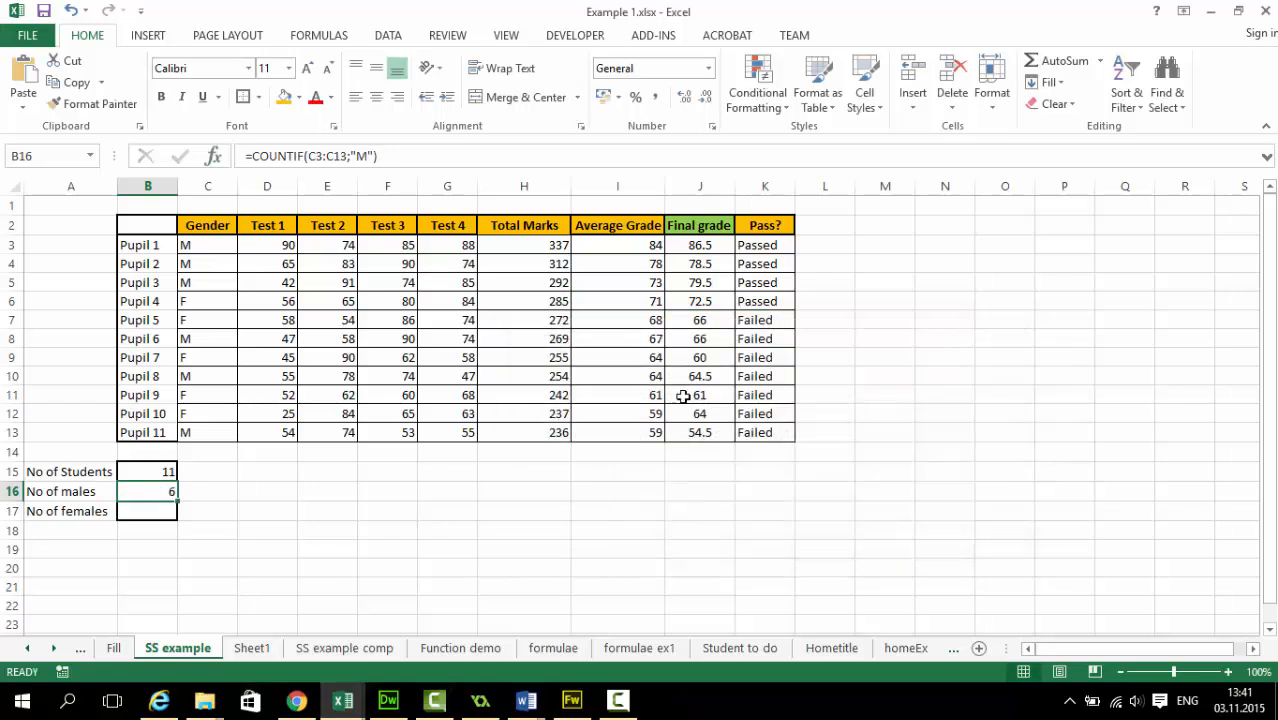
# Check the count of males by going through the M entries in the Gender column from C3 to C13
pyautogui.click(190, 248)
pyautogui.click(193, 268)
pyautogui.click(196, 284)
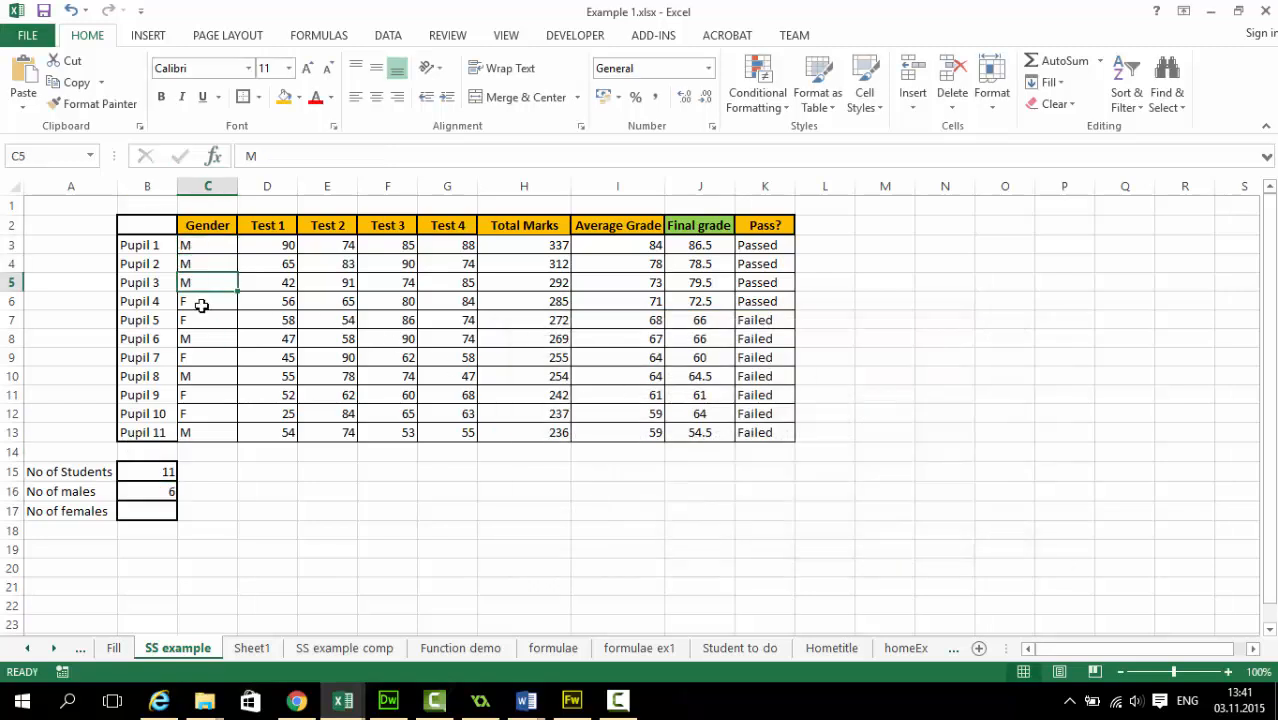
pyautogui.click(211, 337)
pyautogui.click(212, 377)
pyautogui.click(214, 431)
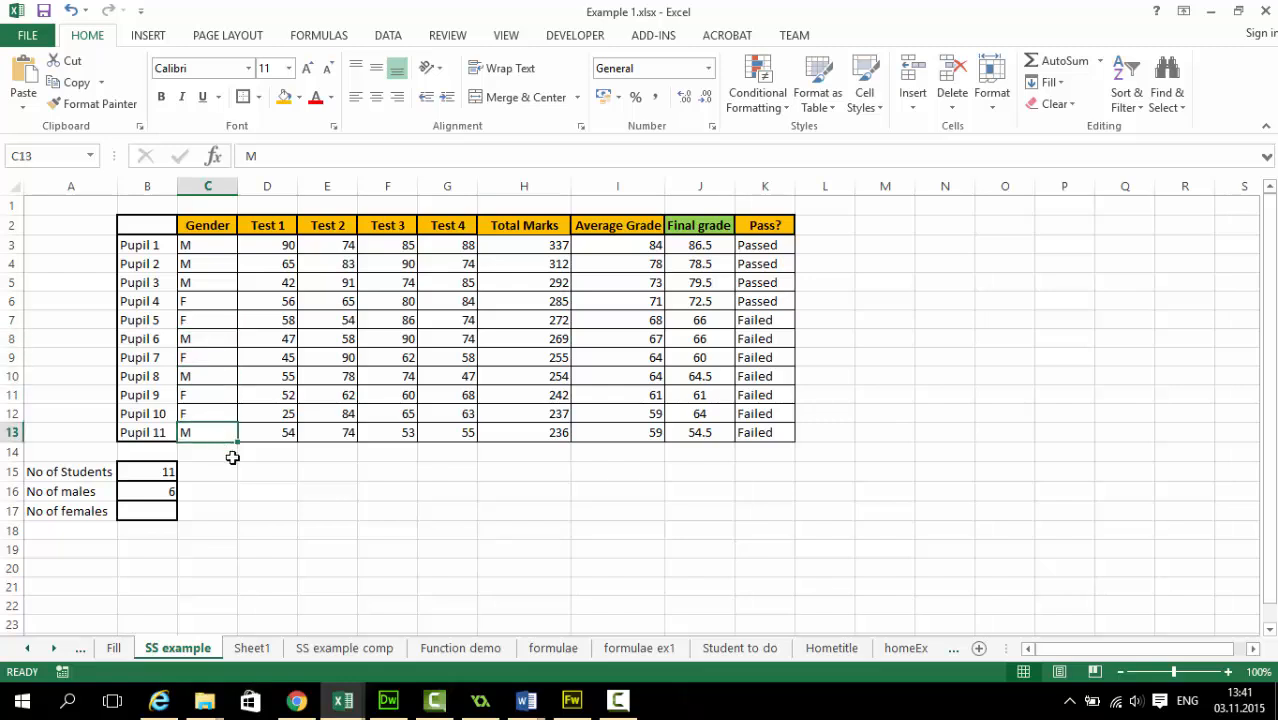
# Start a formula with =countif( directly in the No of females cell, B17, correcting the function name's spelling
pyautogui.click(158, 511)
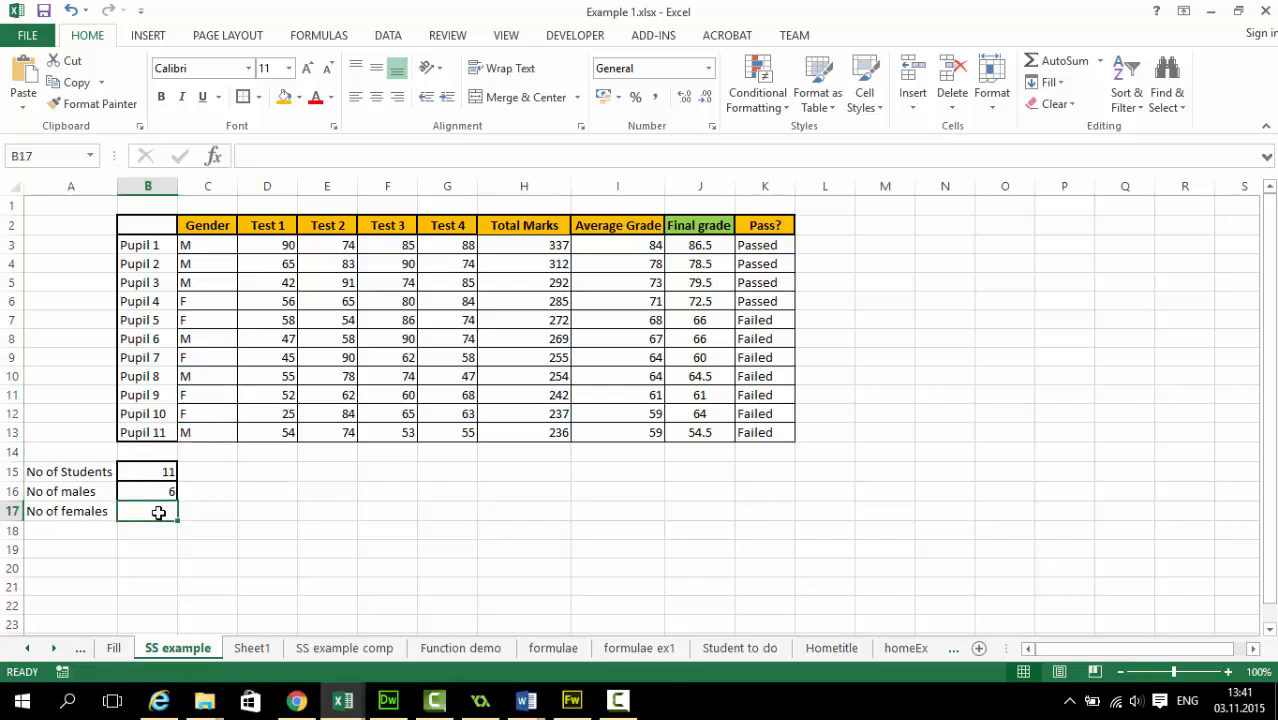
pyautogui.write('=')
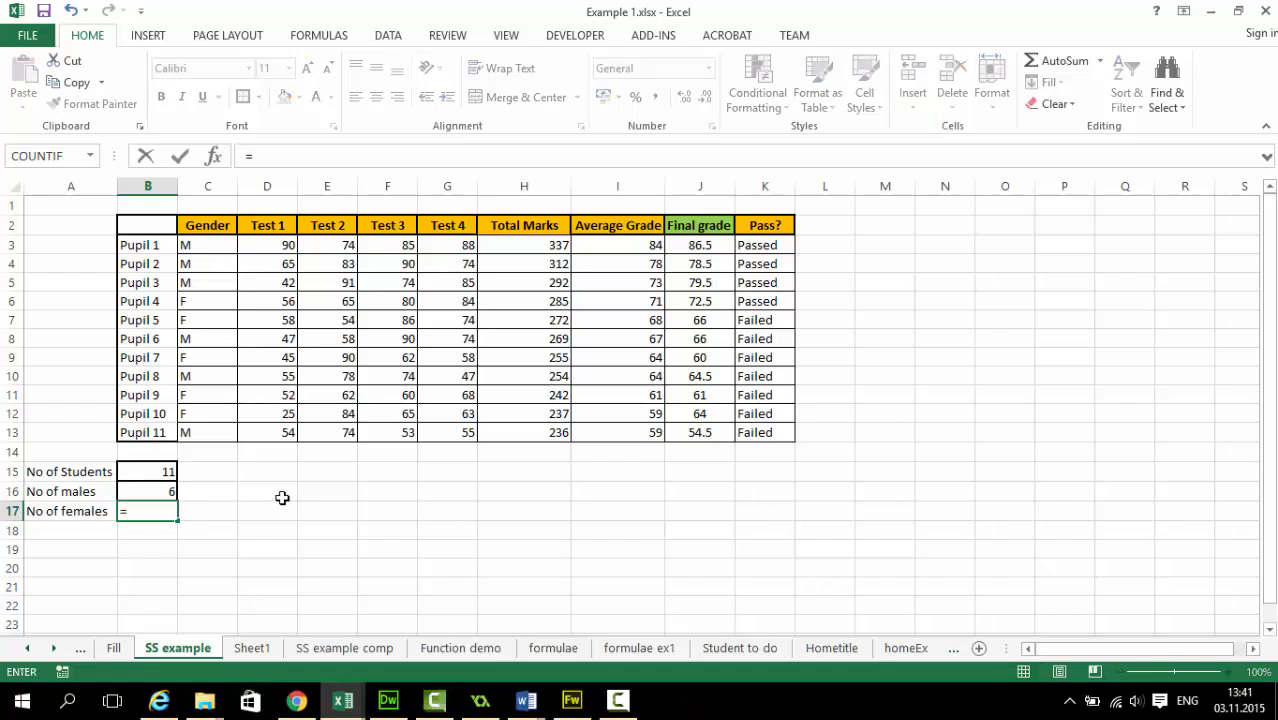
pyautogui.write('coun')
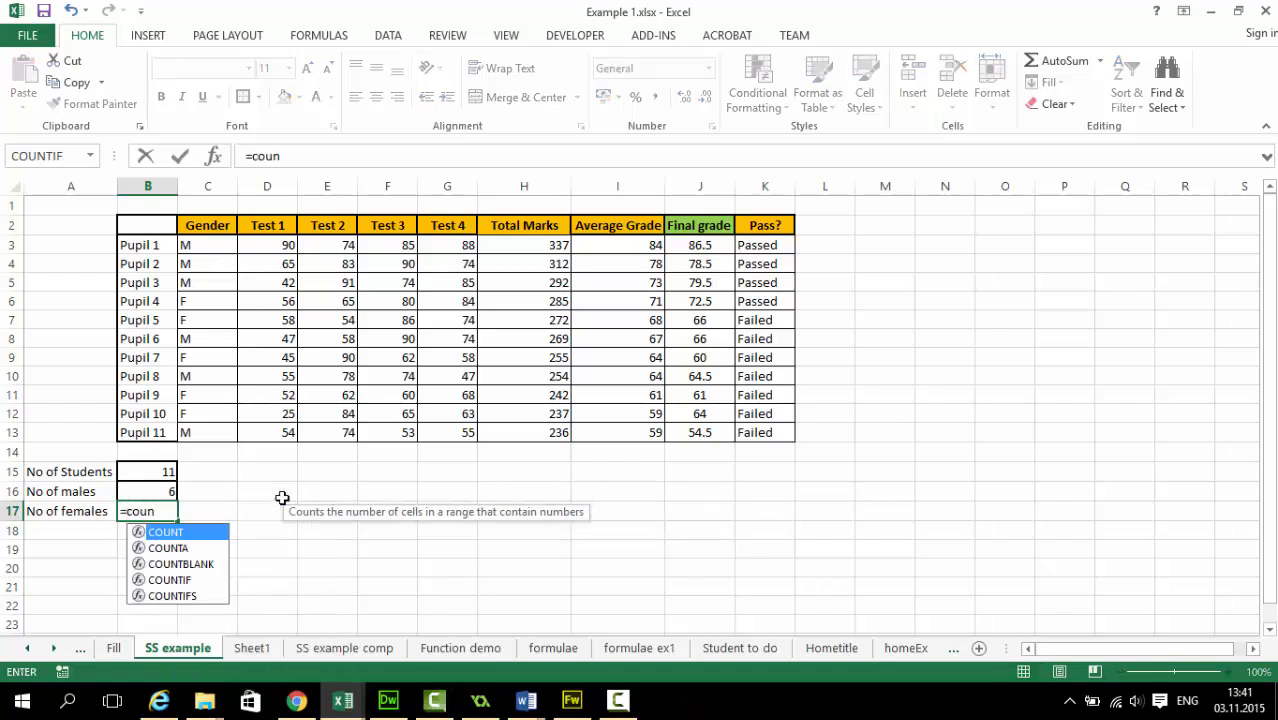
pyautogui.write('if(')
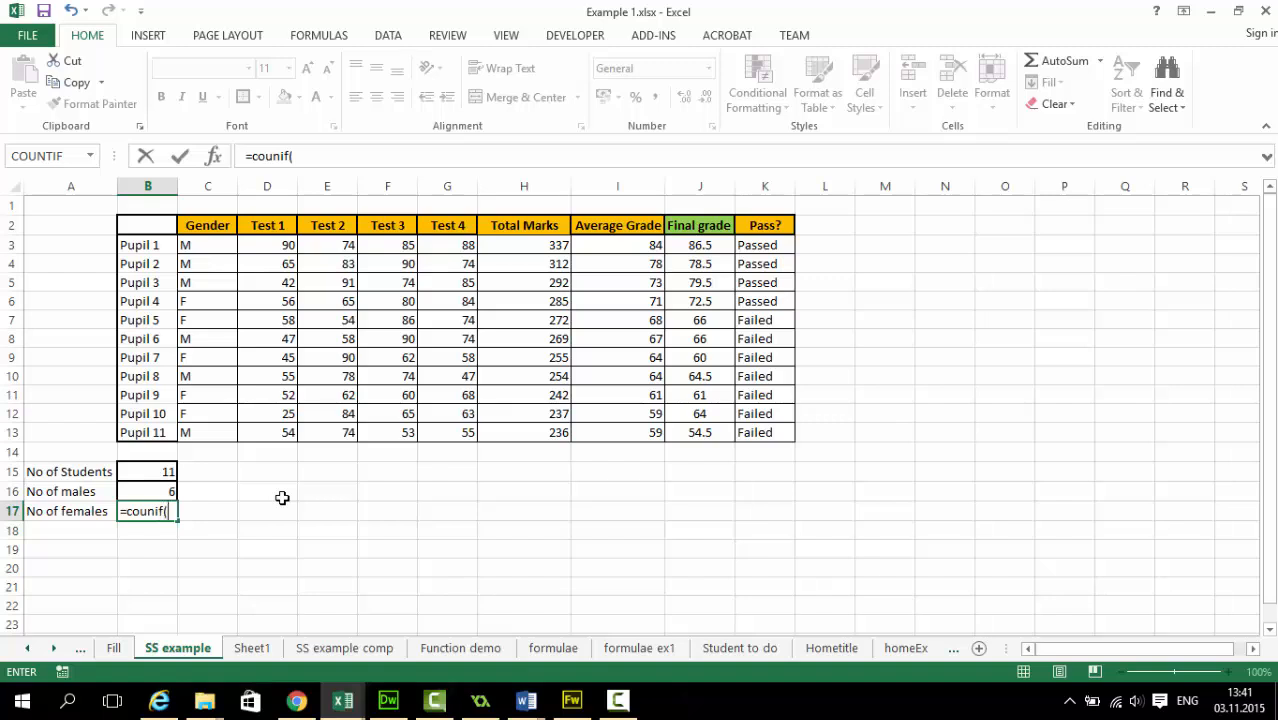
pyautogui.click(157, 512)
pyautogui.write('t')
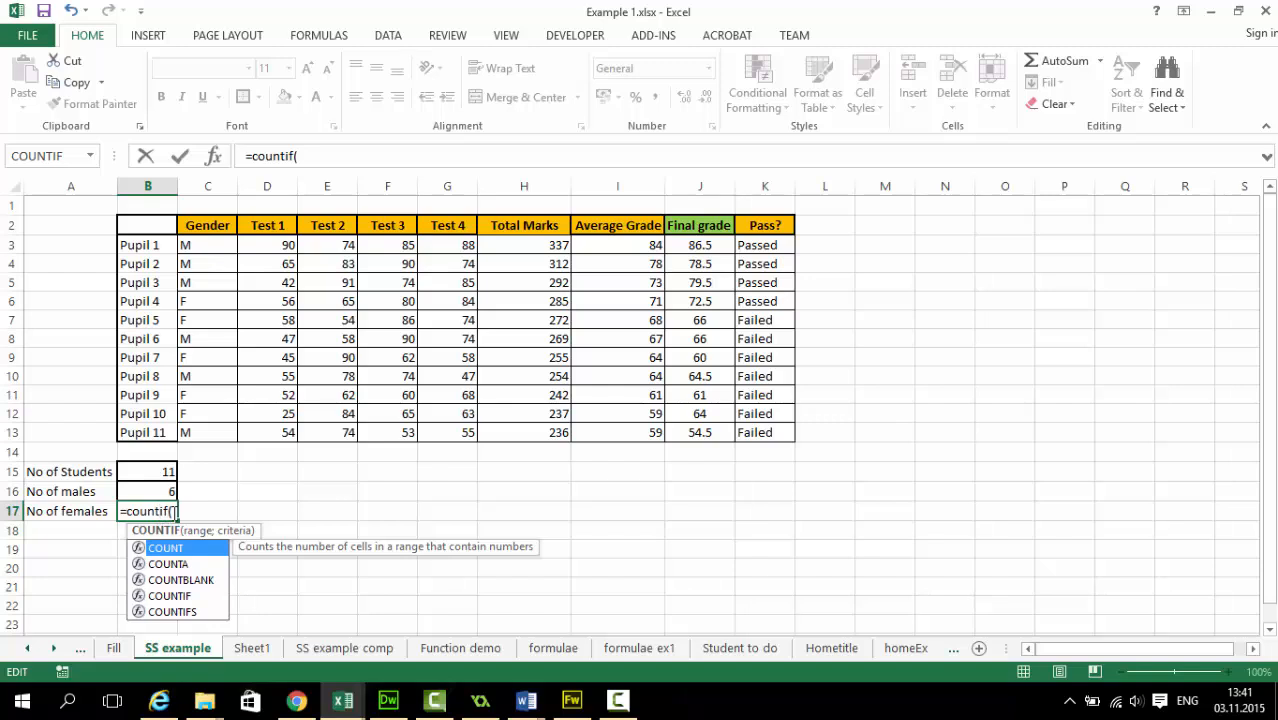
pyautogui.click(172, 511)
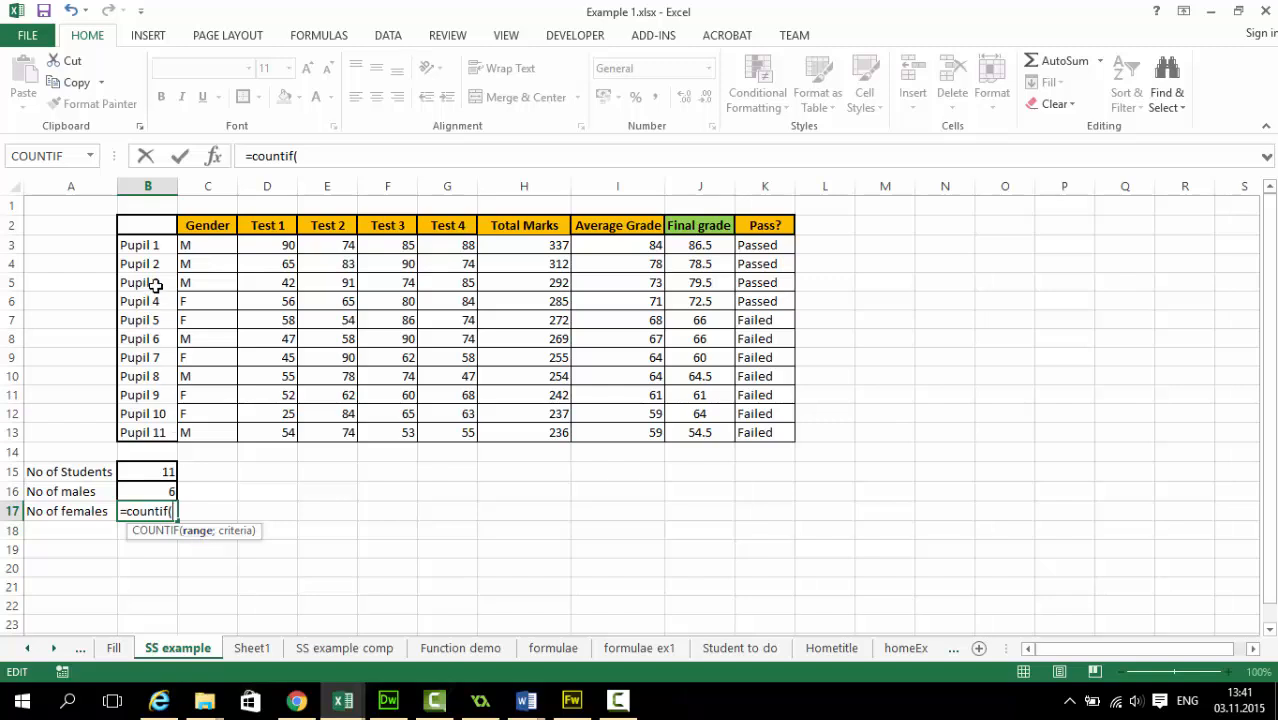
# Complete the females formula with the Gender range C3:C13 and the criterion "F", and confirm it
pyautogui.moveTo(195, 248); pyautogui.dragTo(195, 436)
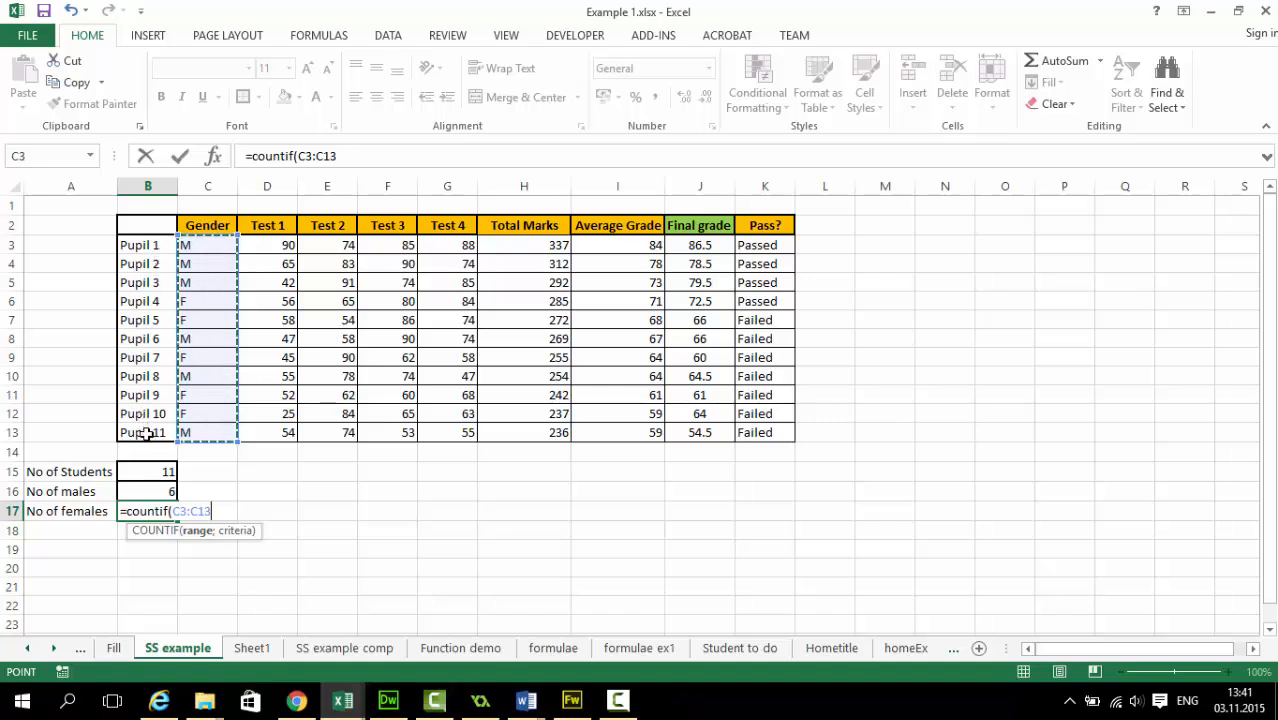
pyautogui.moveTo(158, 434); pyautogui.dragTo(190, 428)
pyautogui.write(';')
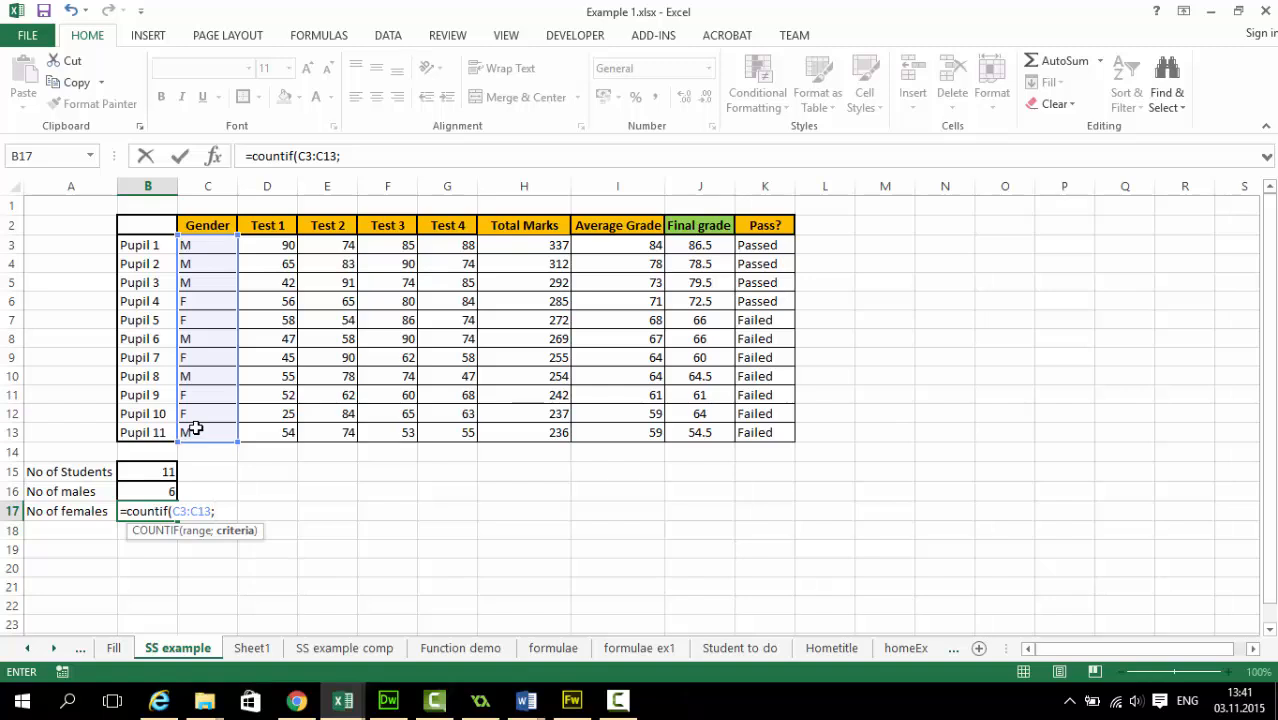
pyautogui.write('"F")')
pyautogui.press('Return')
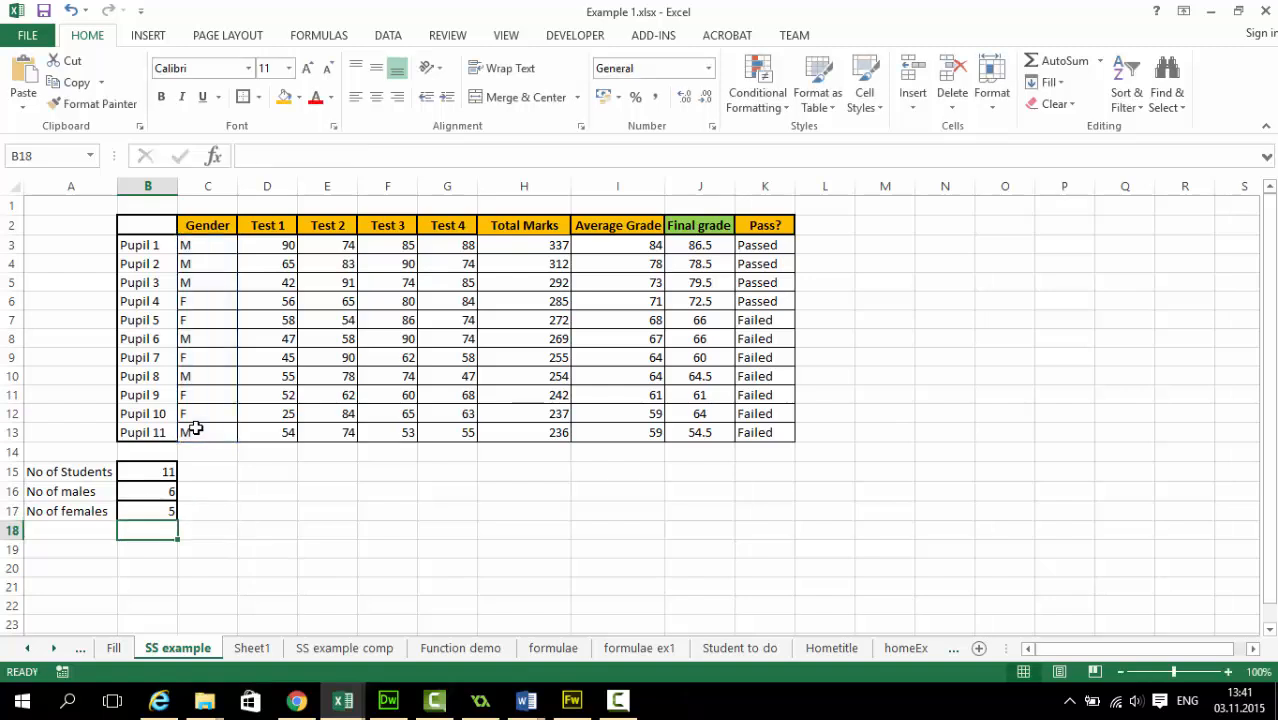